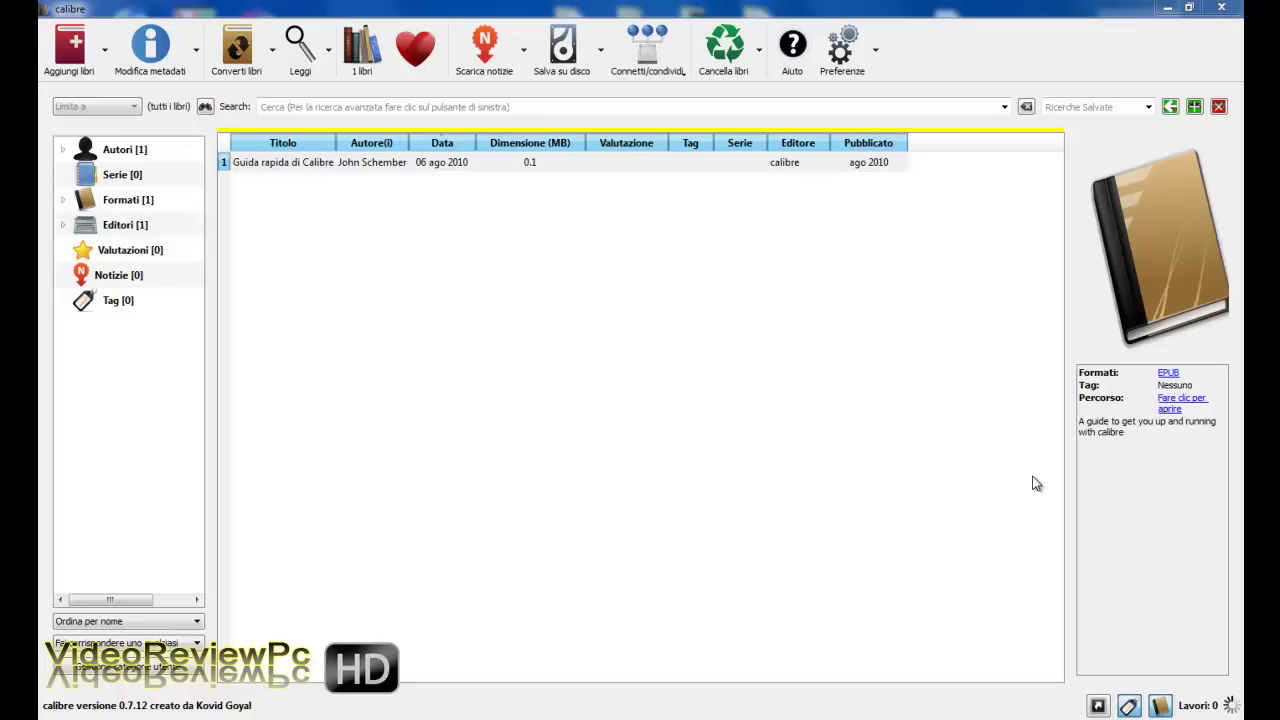
# - Add the PDF -06-08-2010-La_Gazzetta_dello_Sport from the Desktop folder to the library
pyautogui.click(297, 167)
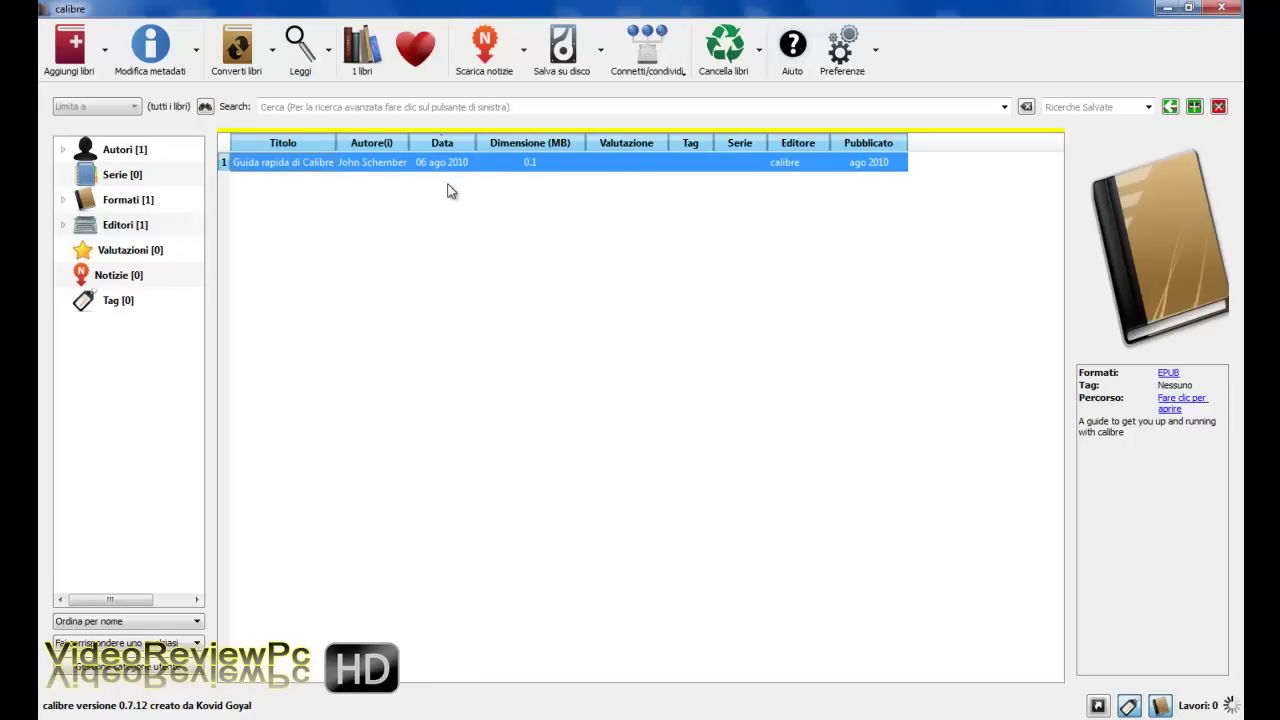
pyautogui.click(105, 50)
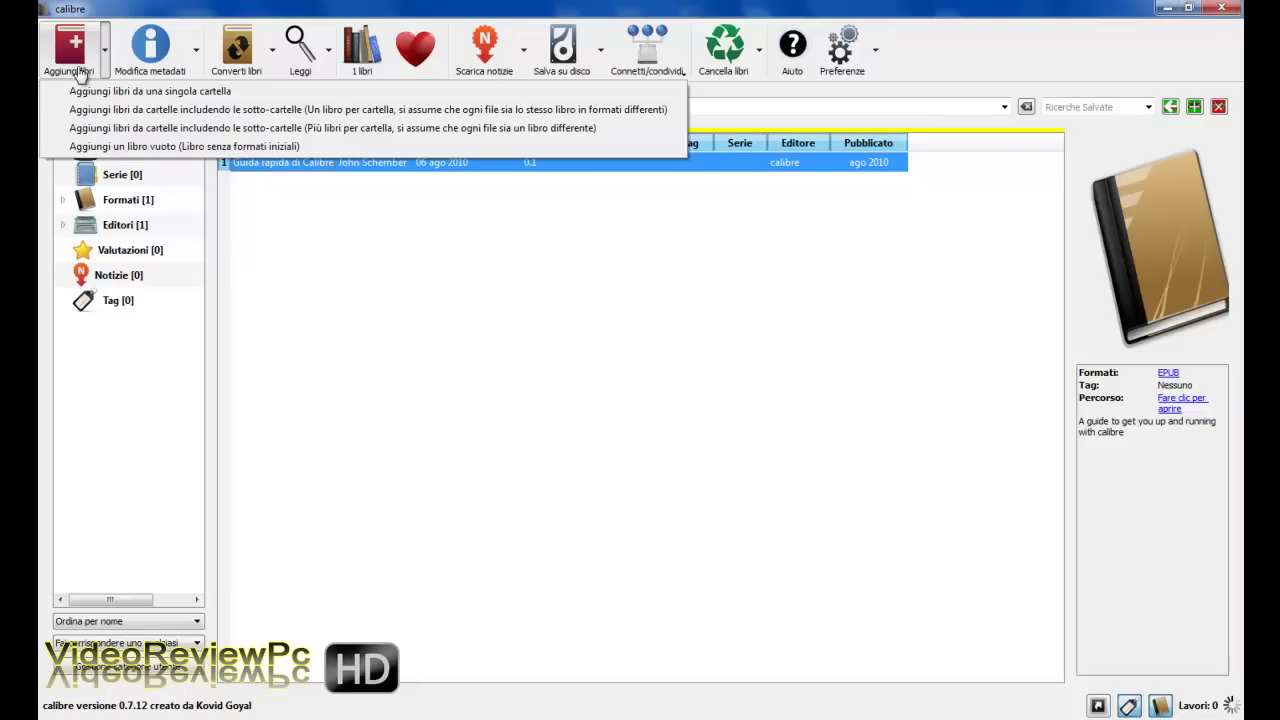
pyautogui.click(118, 93)
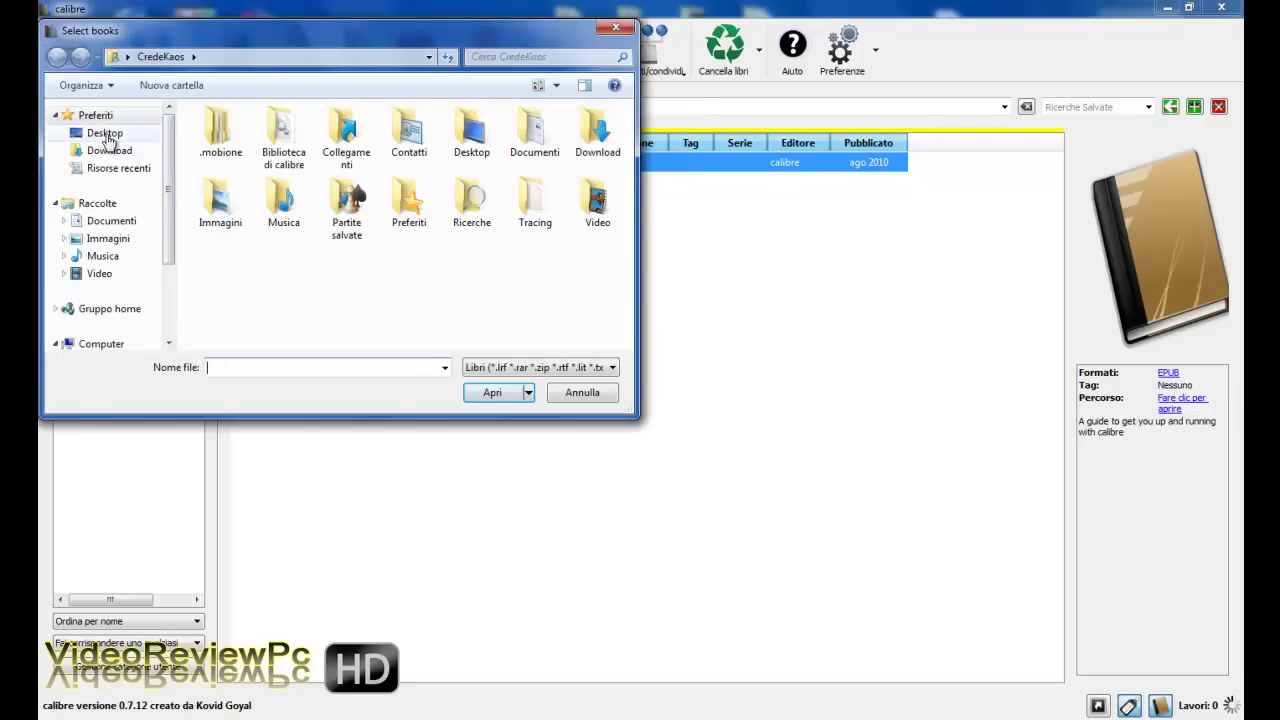
pyautogui.click(104, 132)
pyautogui.scroll(-3, 627, 180)
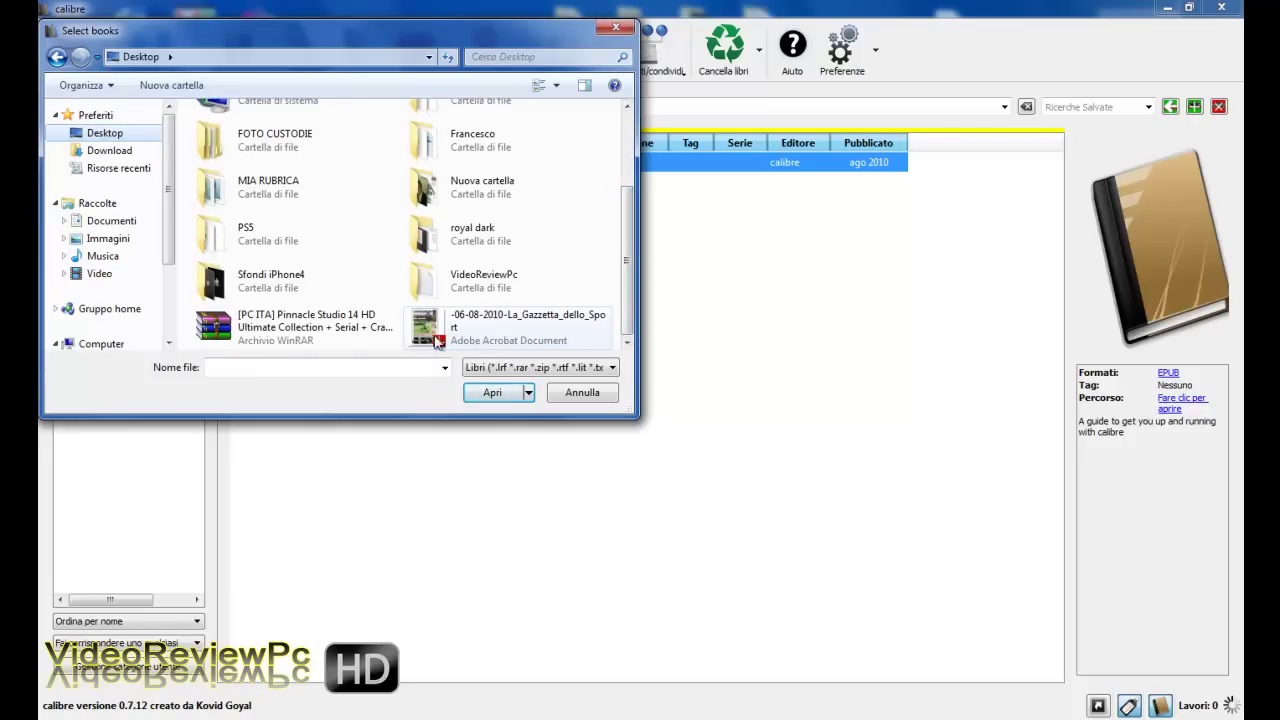
pyautogui.click(470, 328)
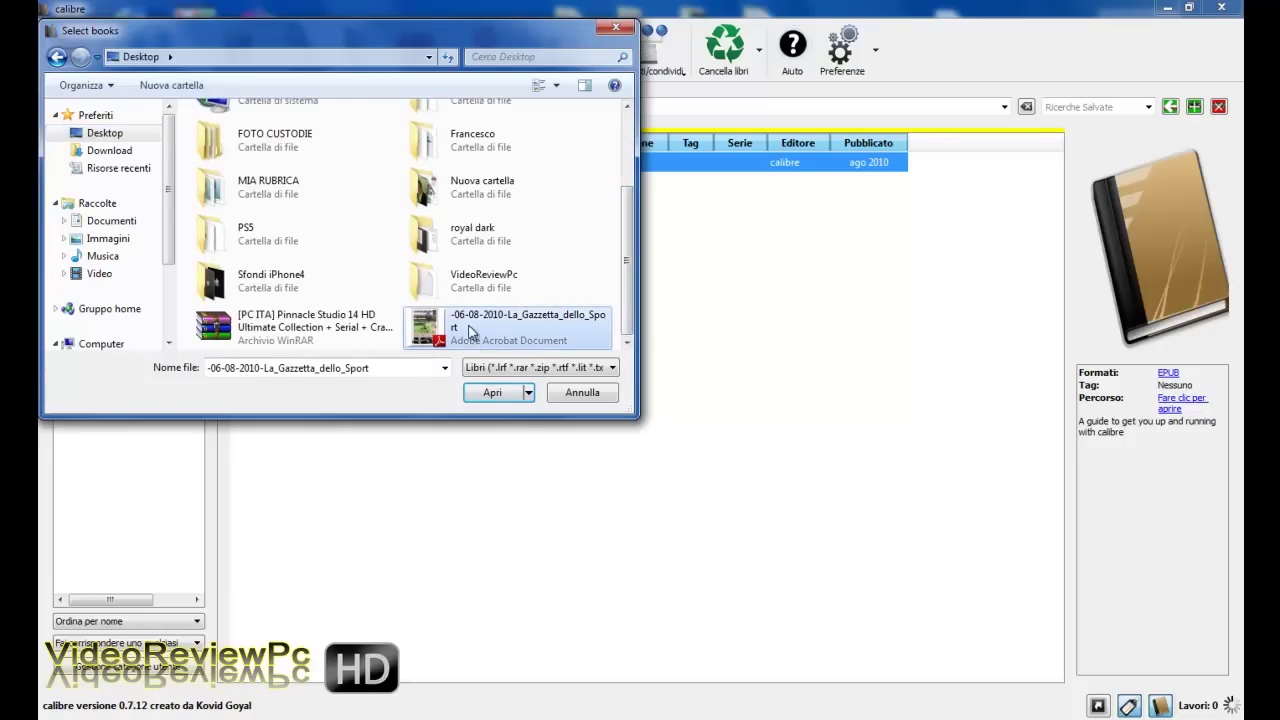
pyautogui.click(492, 393)
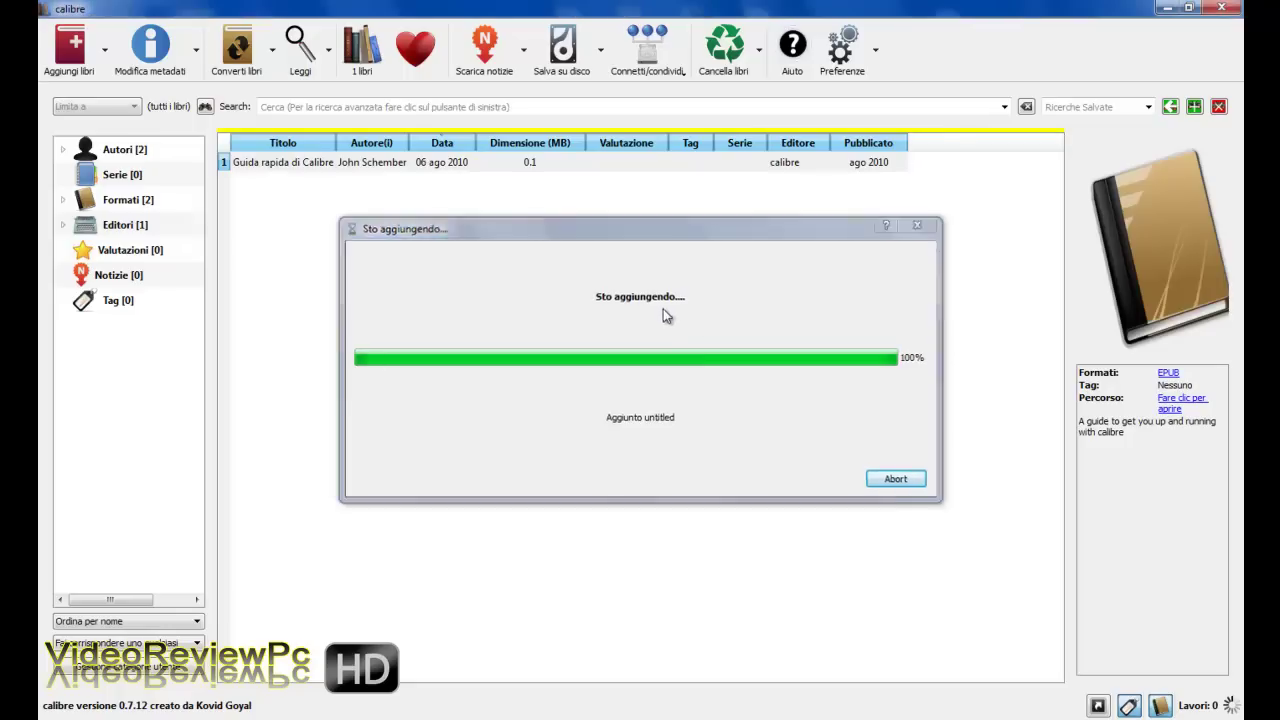
# - Delete the book Guida rapida di Calibre from the library
pyautogui.click(280, 168)
pyautogui.click(280, 181)
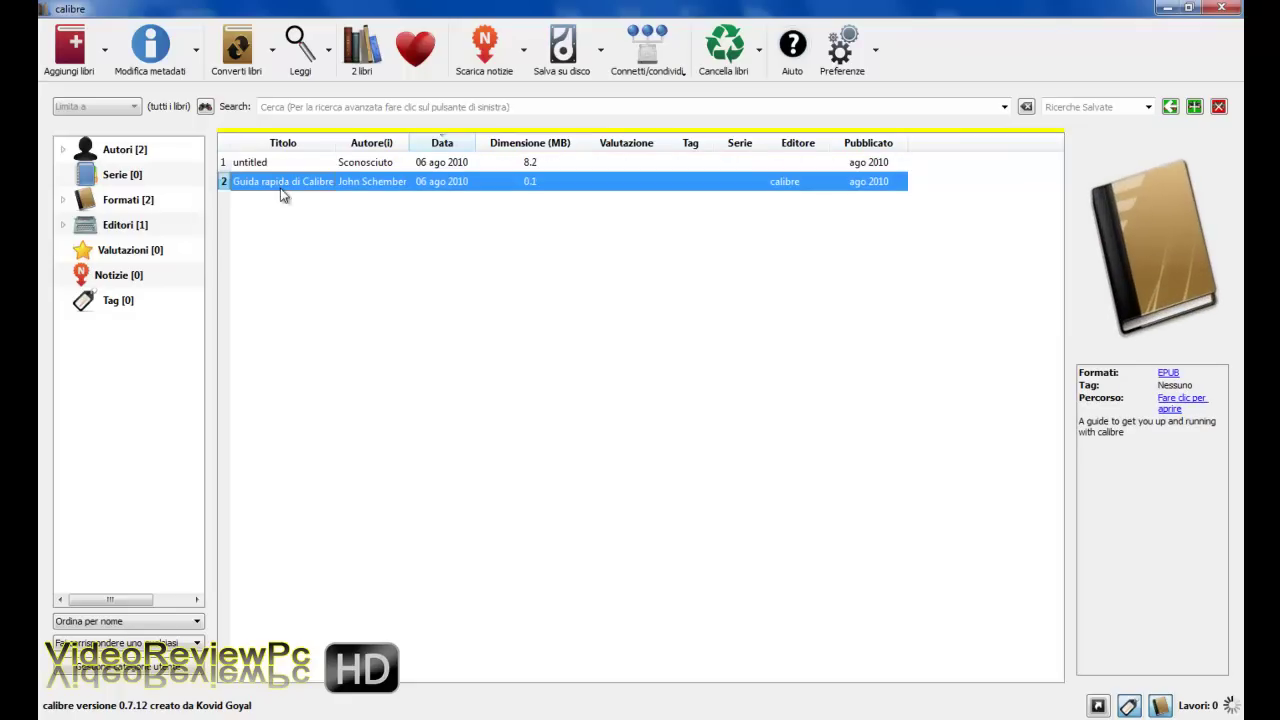
pyautogui.rightClick(306, 188)
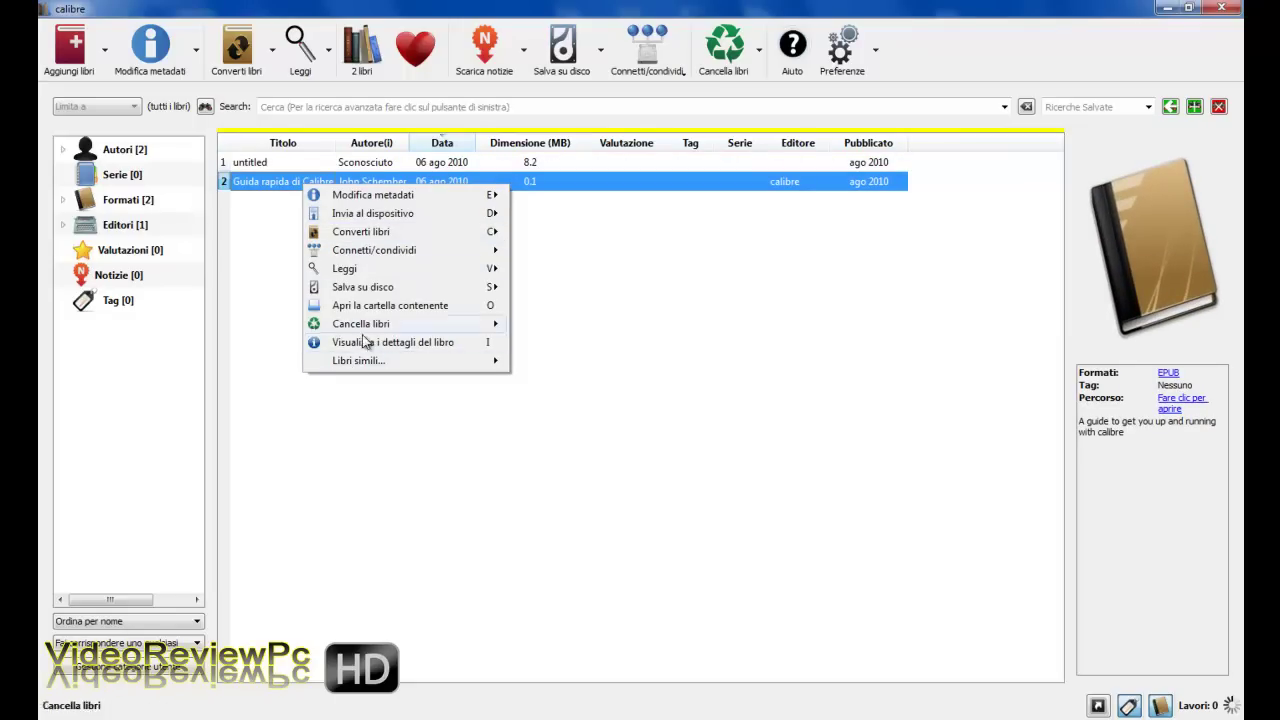
pyautogui.moveTo(345, 330)
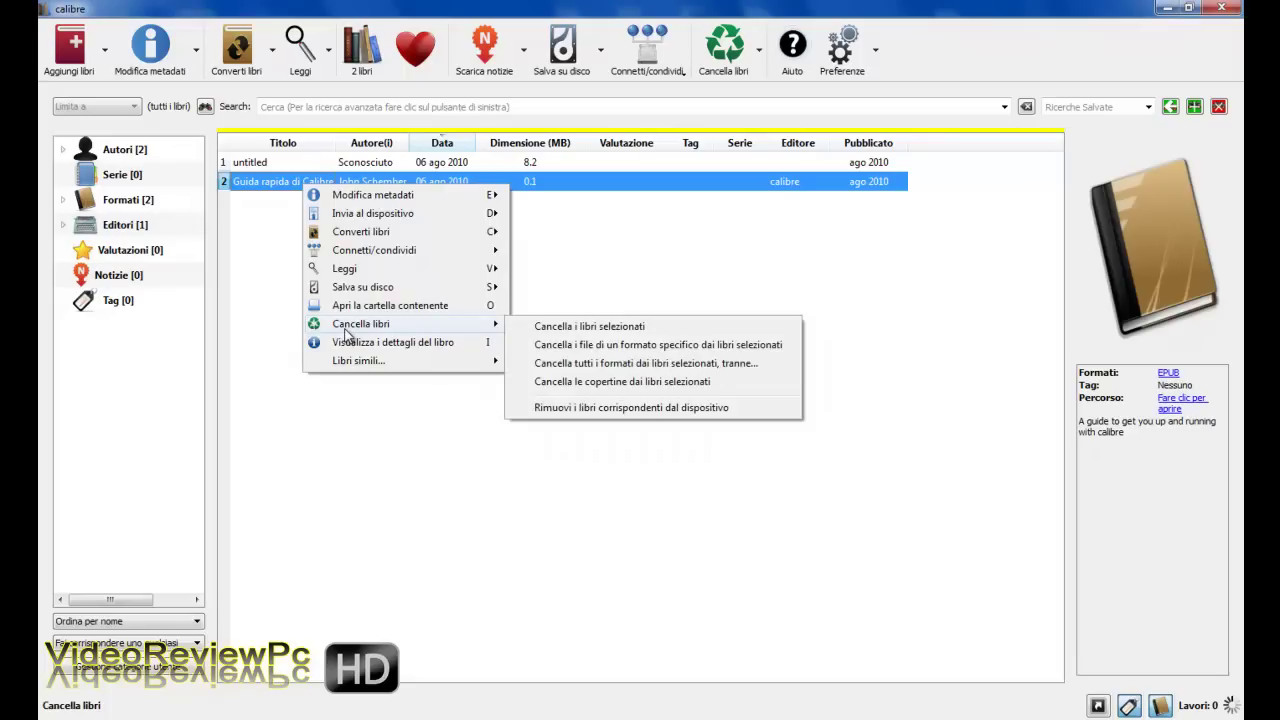
pyautogui.click(540, 328)
pyautogui.click(715, 476)
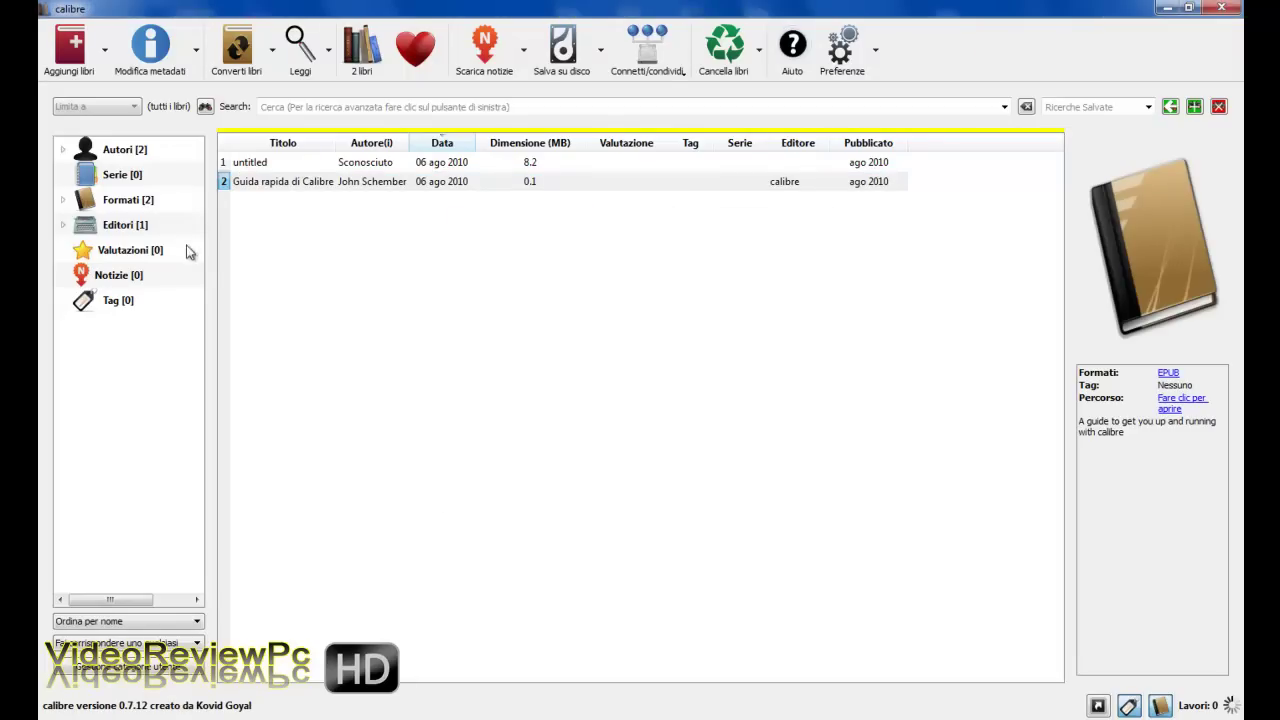
# - Edit the untitled book's metadata individually, setting its title to Gazzetta dello Sport, and save the change
pyautogui.click(306, 168)
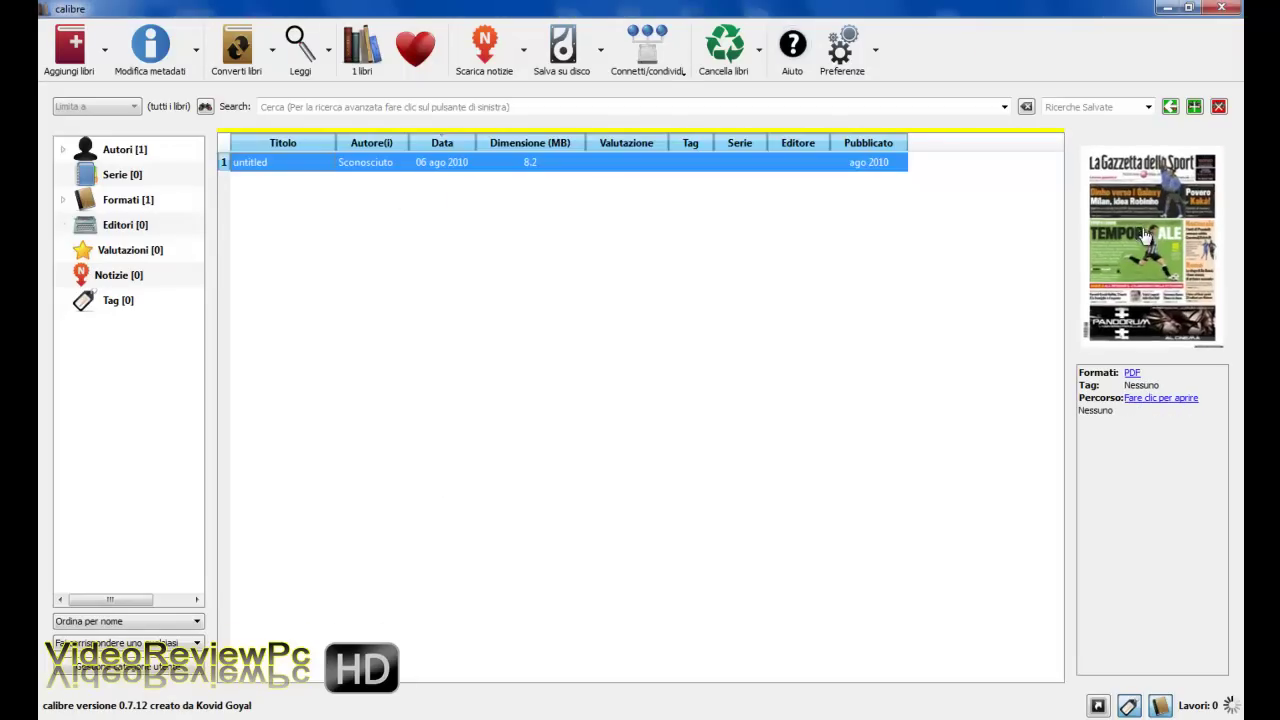
pyautogui.rightClick(450, 172)
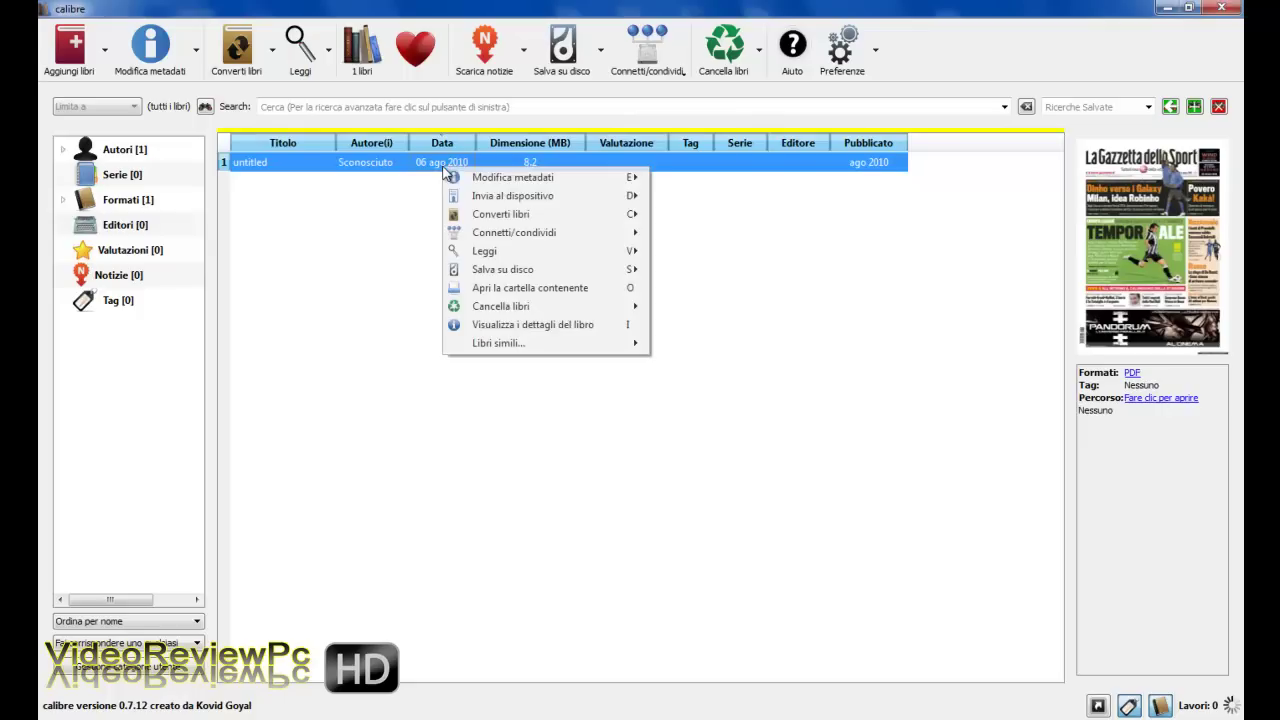
pyautogui.moveTo(510, 178)
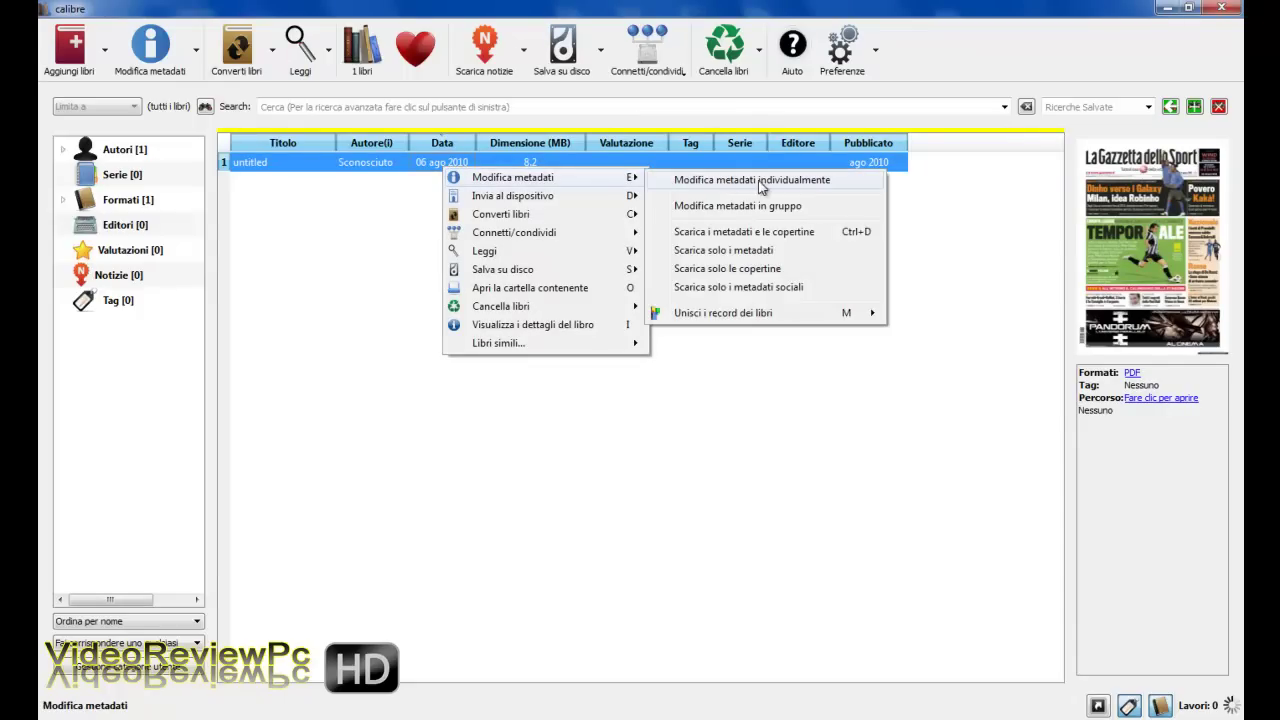
pyautogui.click(716, 180)
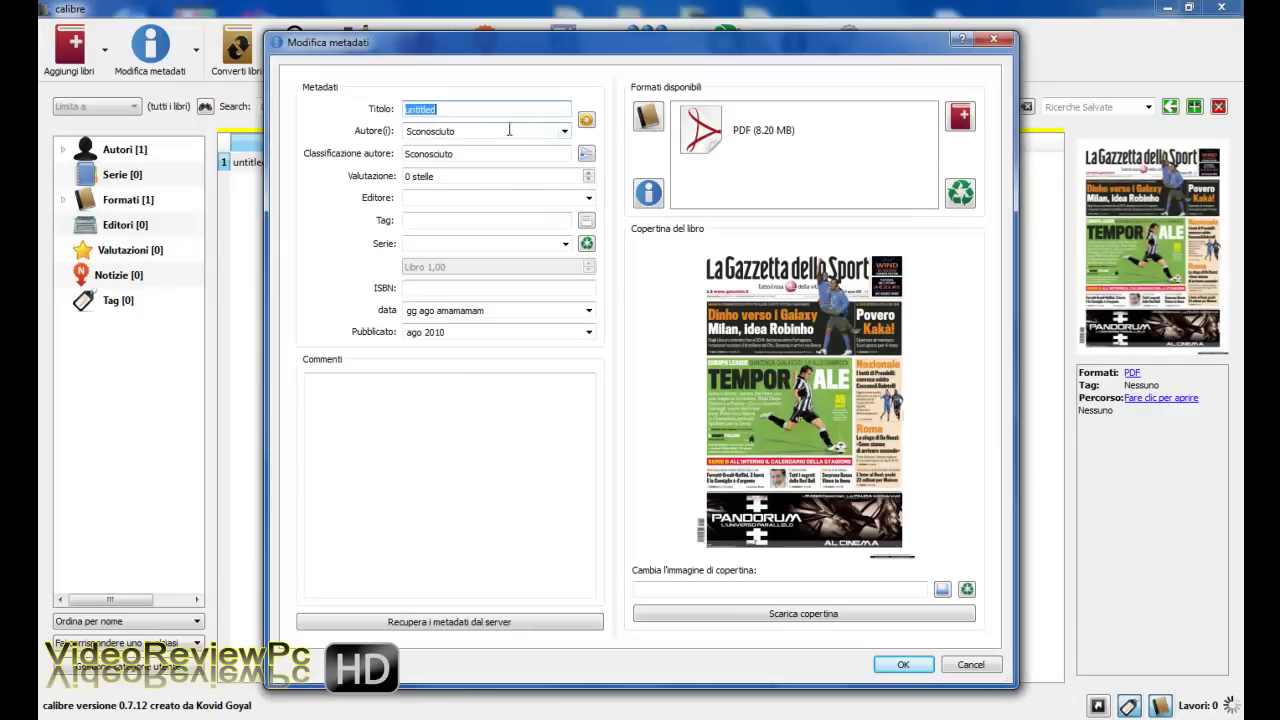
pyautogui.write('Gazzetta dello Sport')
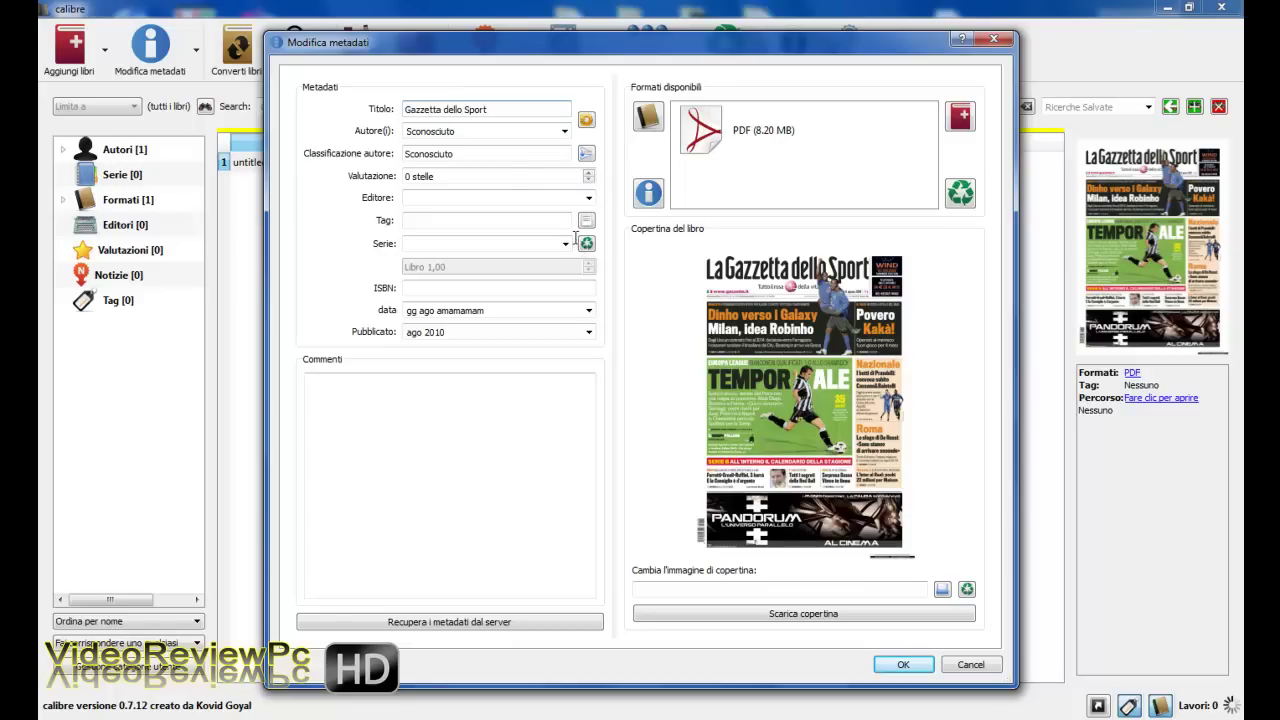
pyautogui.click(426, 197)
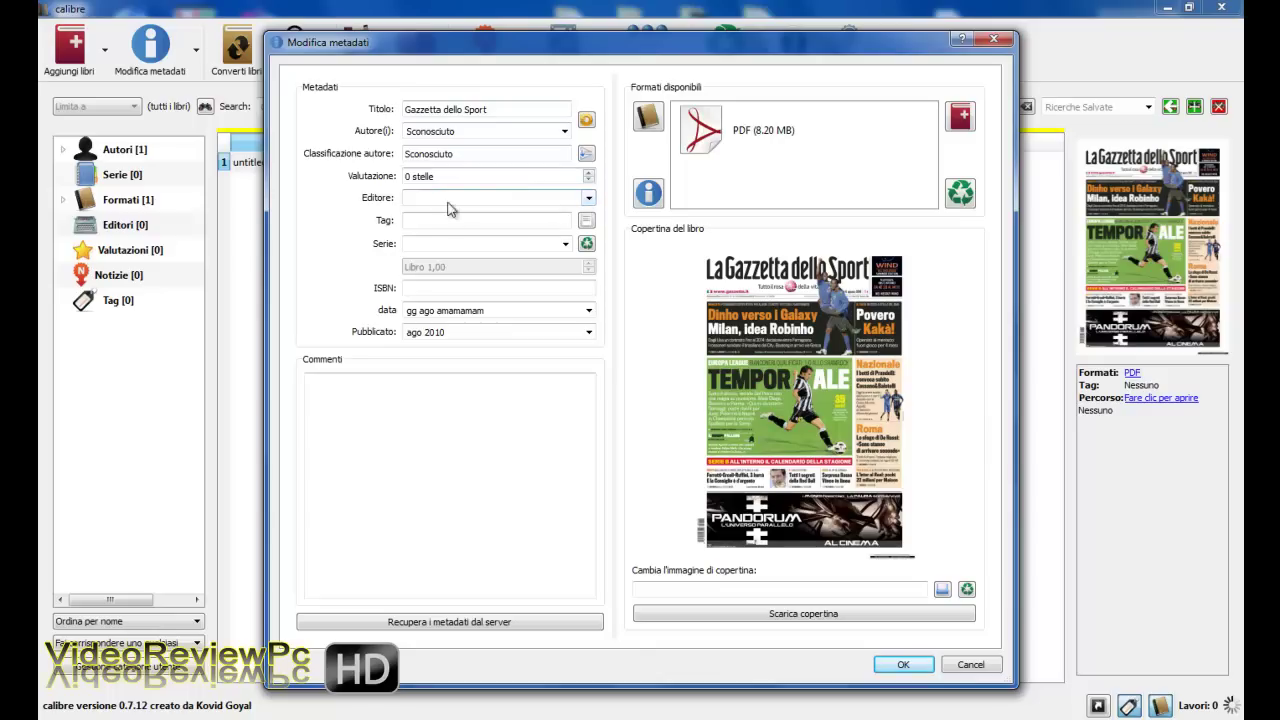
pyautogui.click(438, 291)
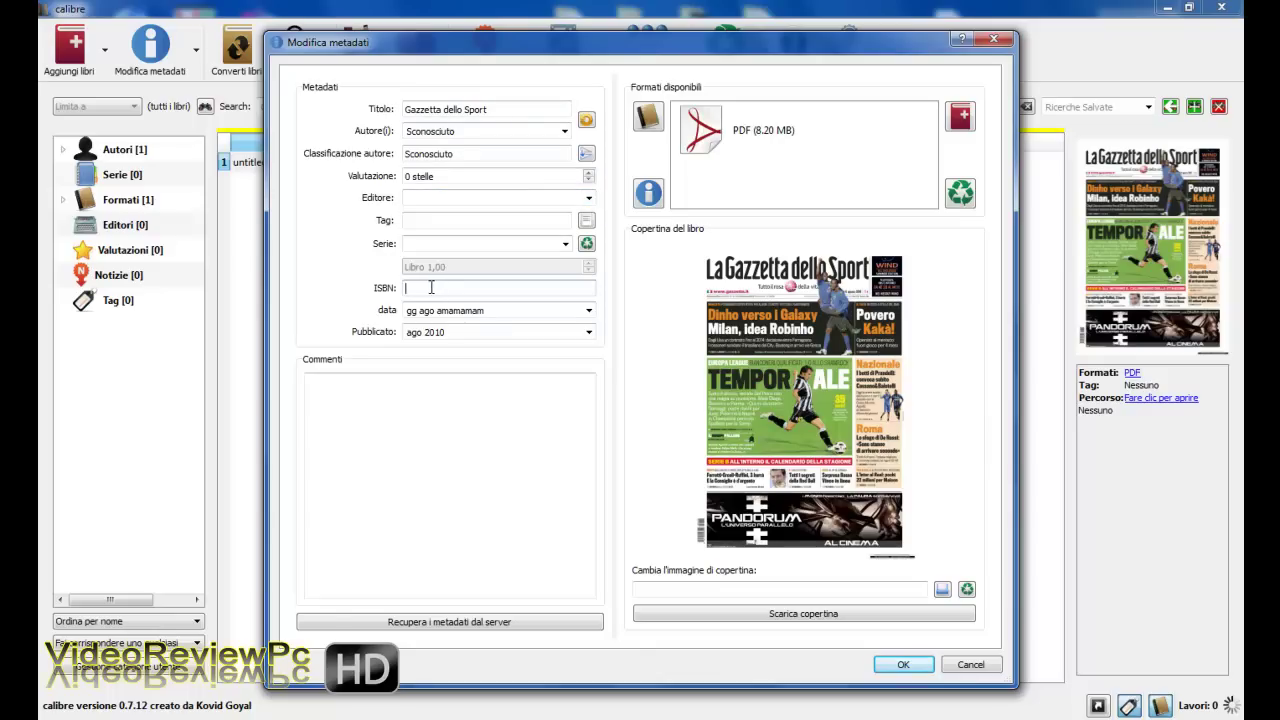
pyautogui.click(589, 310)
pyautogui.click(535, 290)
pyautogui.click(471, 438)
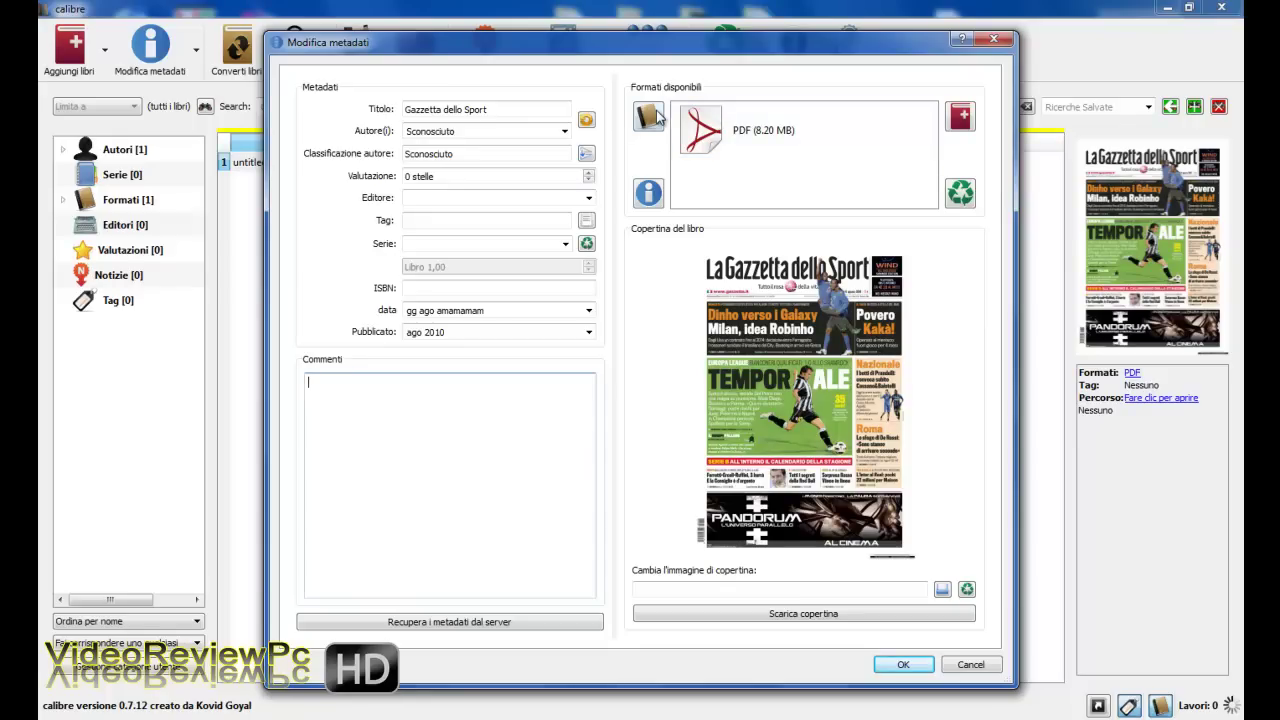
pyautogui.click(903, 666)
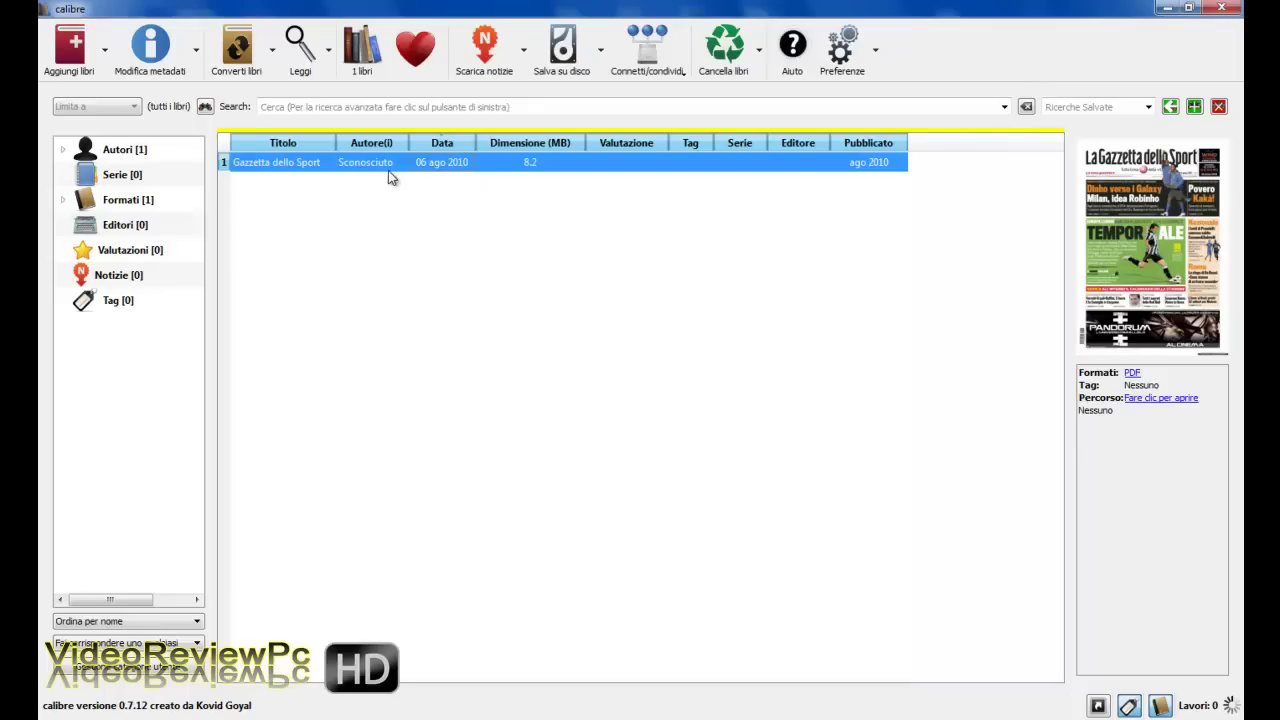
# - Set up an individual conversion of Gazzetta dello Sport from PDF with EPUB as the output format
pyautogui.rightClick(366, 165)
pyautogui.moveTo(404, 196)
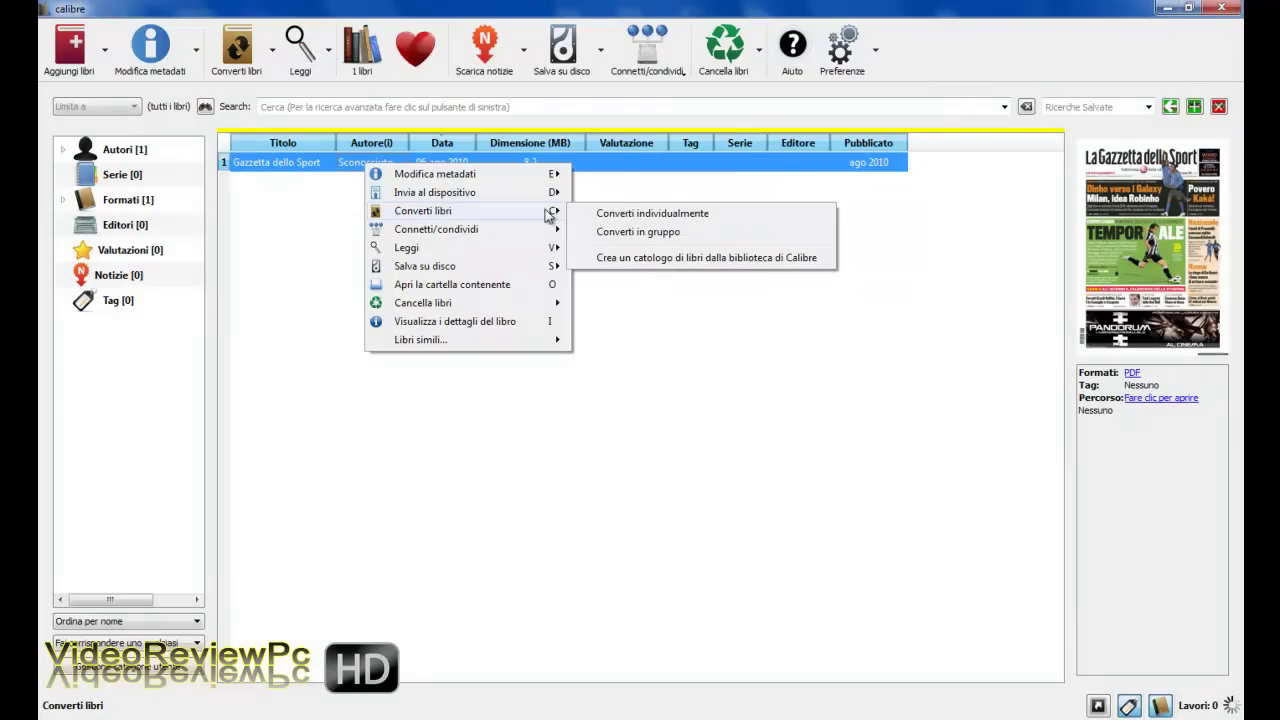
pyautogui.click(619, 216)
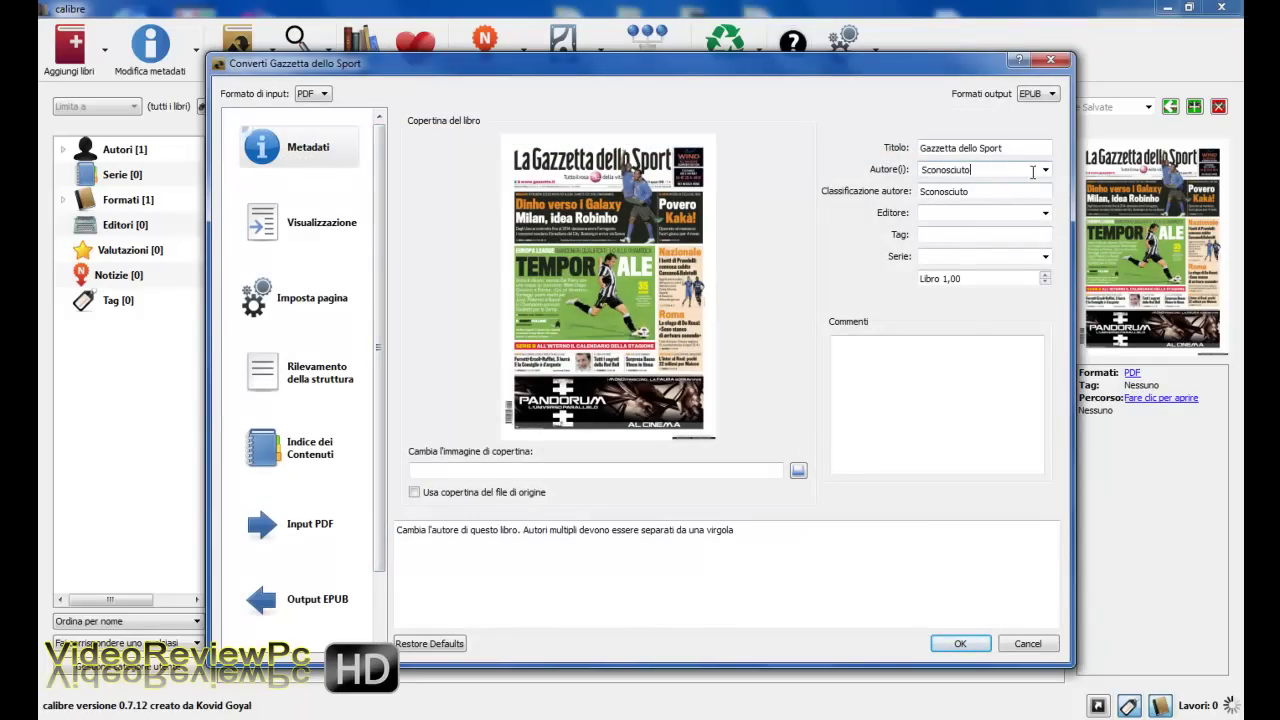
pyautogui.click(1050, 93)
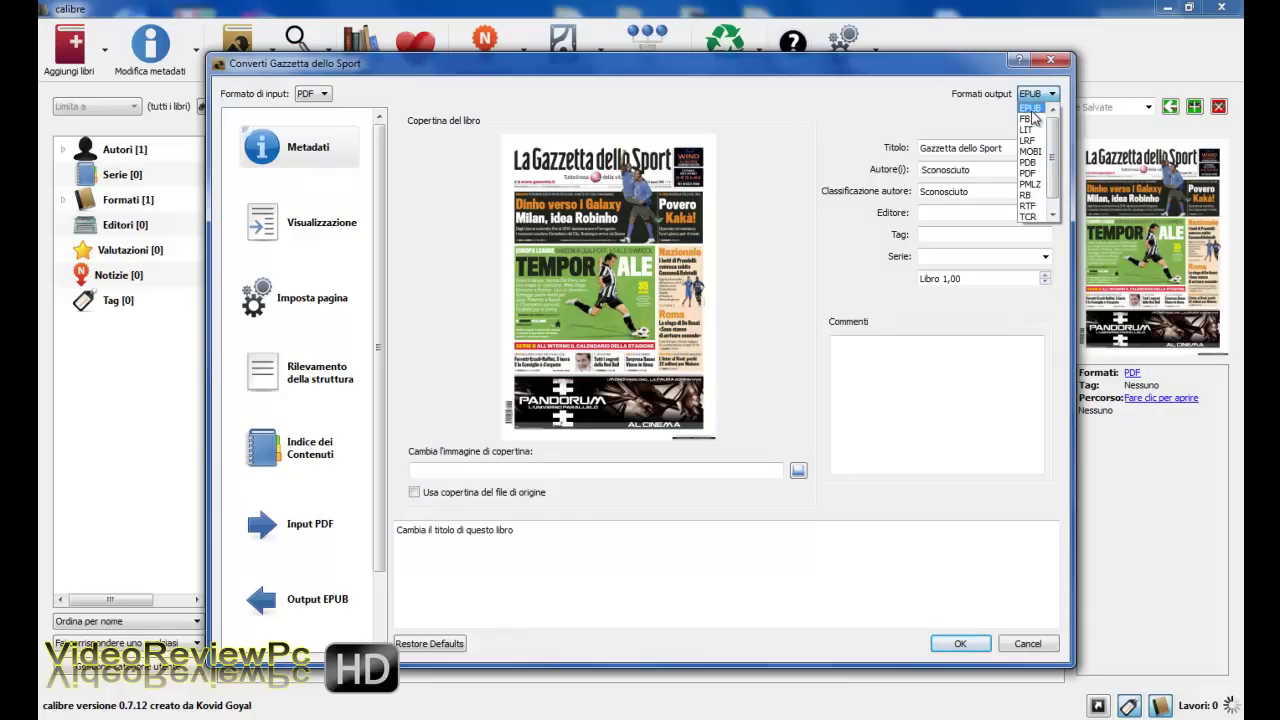
pyautogui.click(1031, 108)
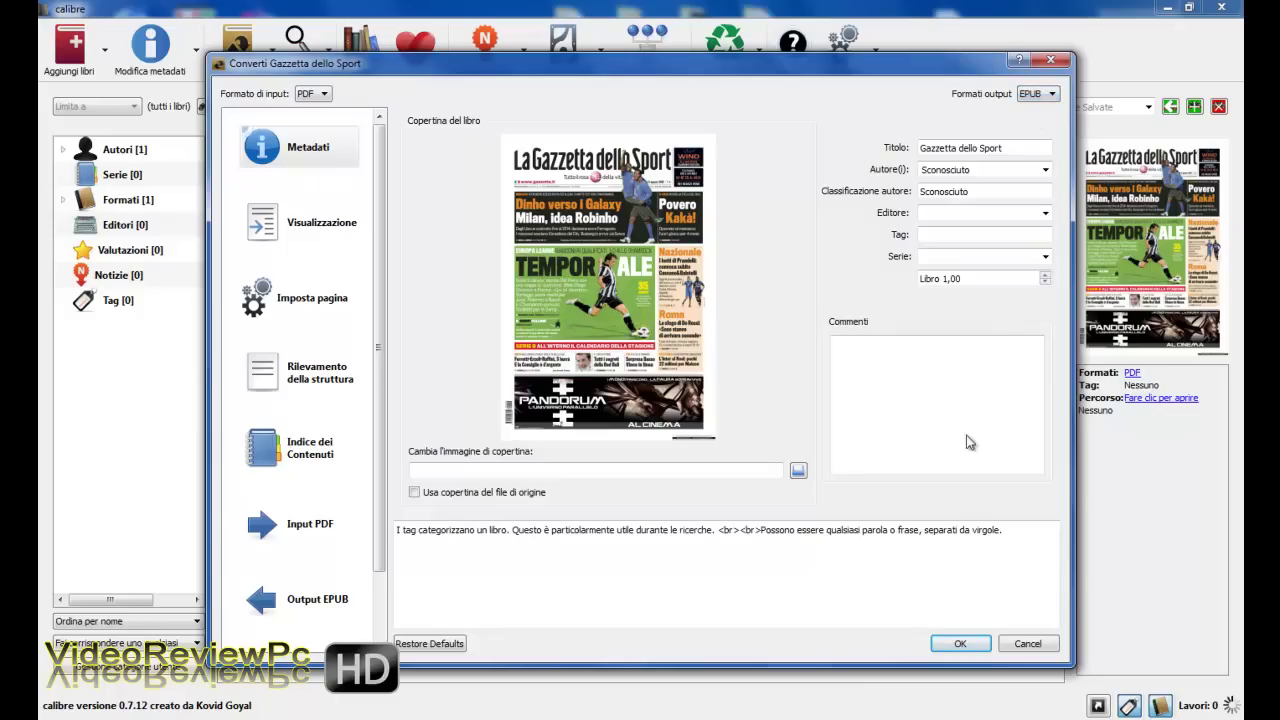
# - Review the conversion options for display, page setup, structure, contents, PDF input and EPUB output, and start the conversion
pyautogui.click(335, 212)
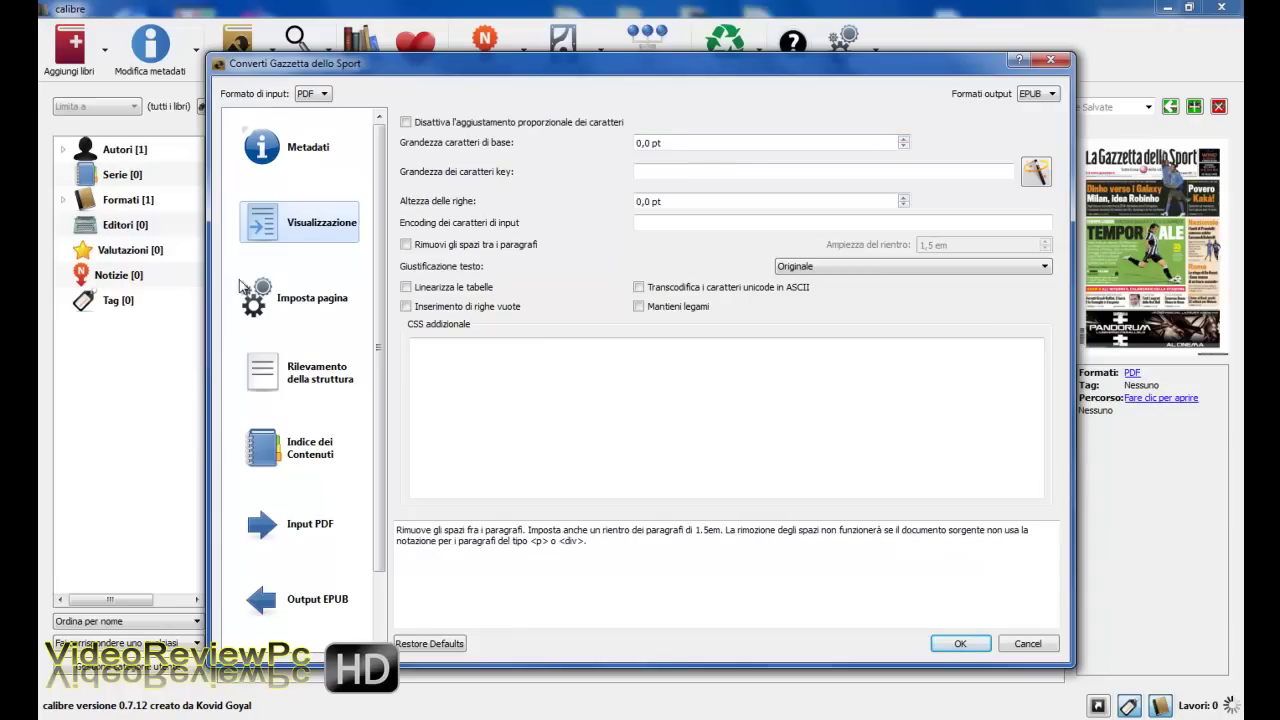
pyautogui.click(296, 305)
pyautogui.click(295, 375)
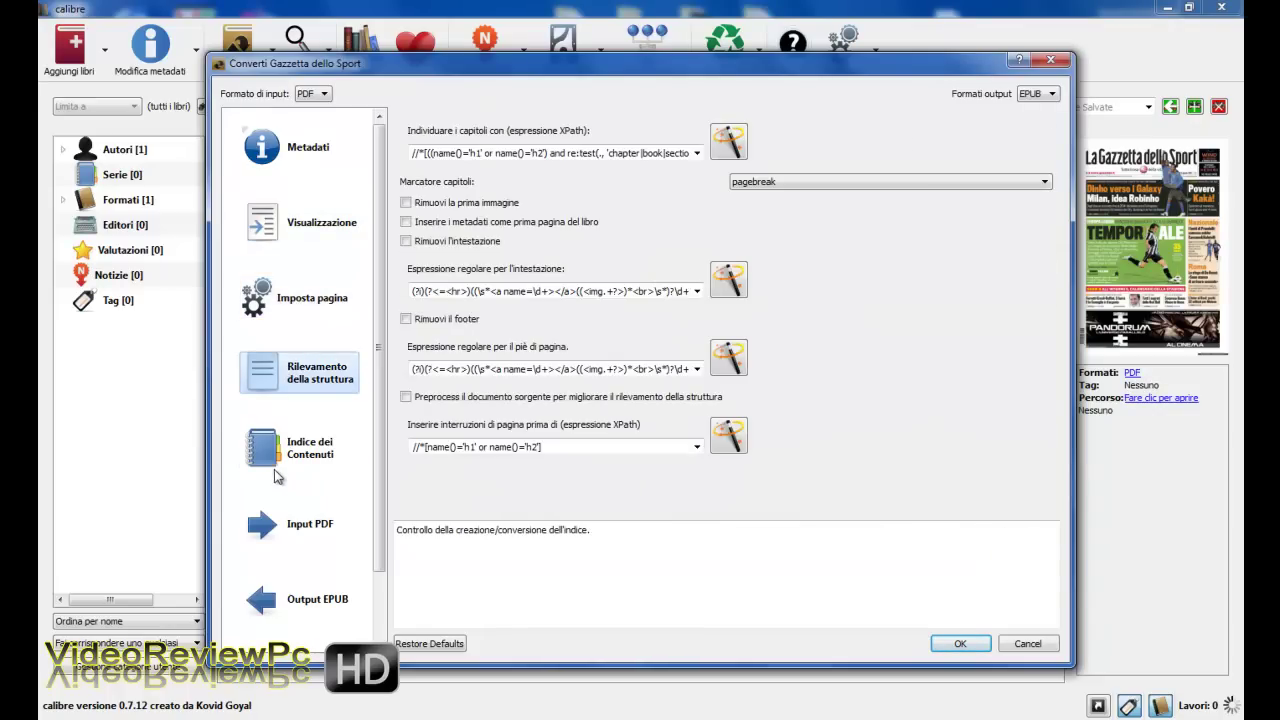
pyautogui.click(292, 455)
pyautogui.click(295, 524)
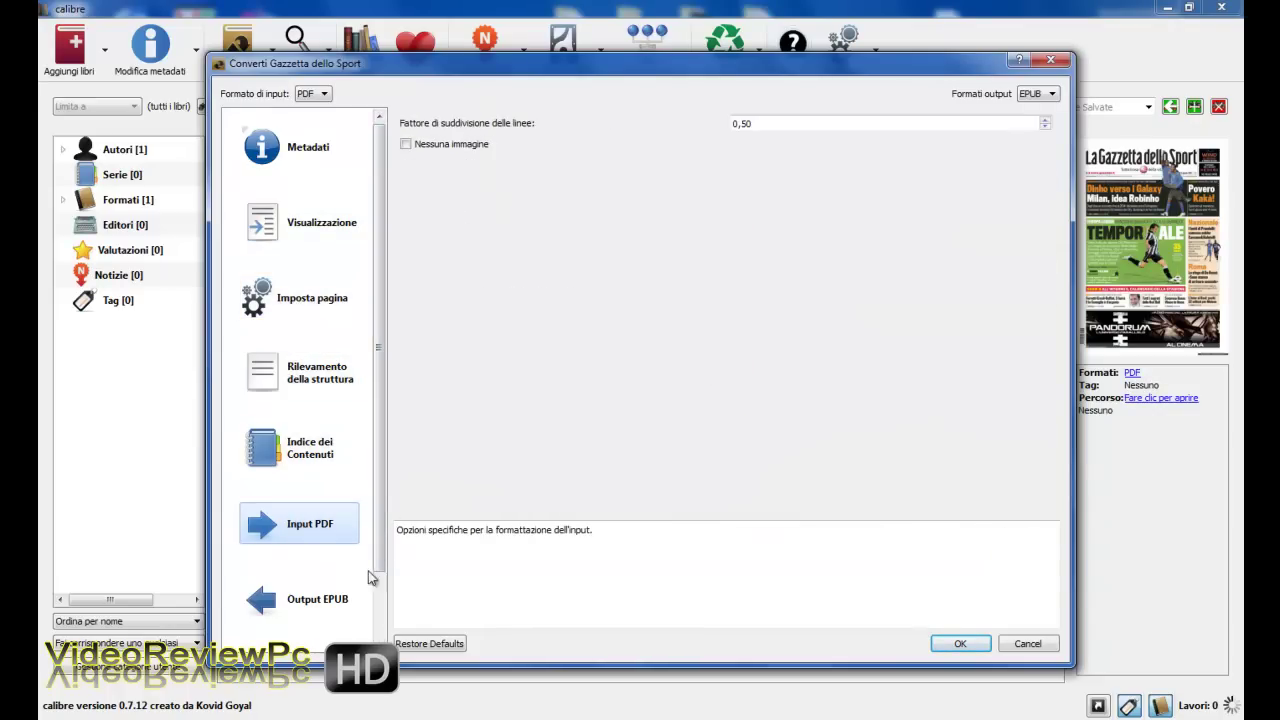
pyautogui.click(326, 601)
pyautogui.click(305, 148)
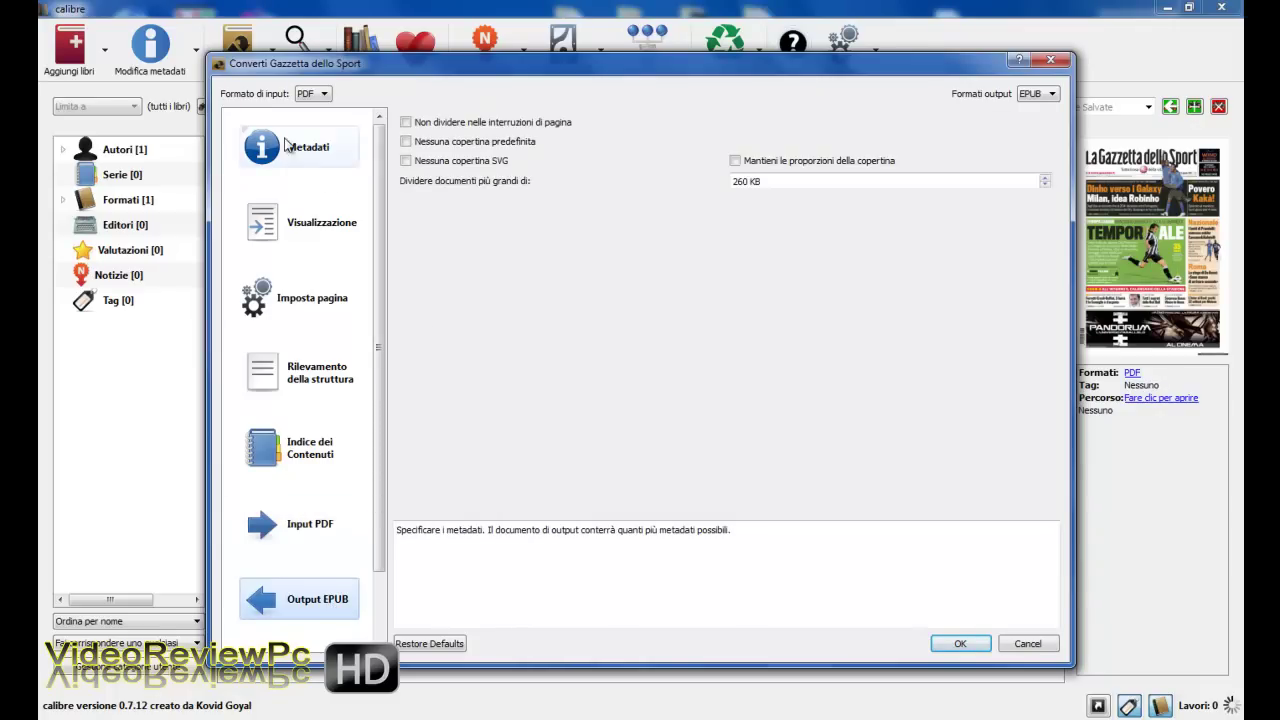
pyautogui.click(965, 646)
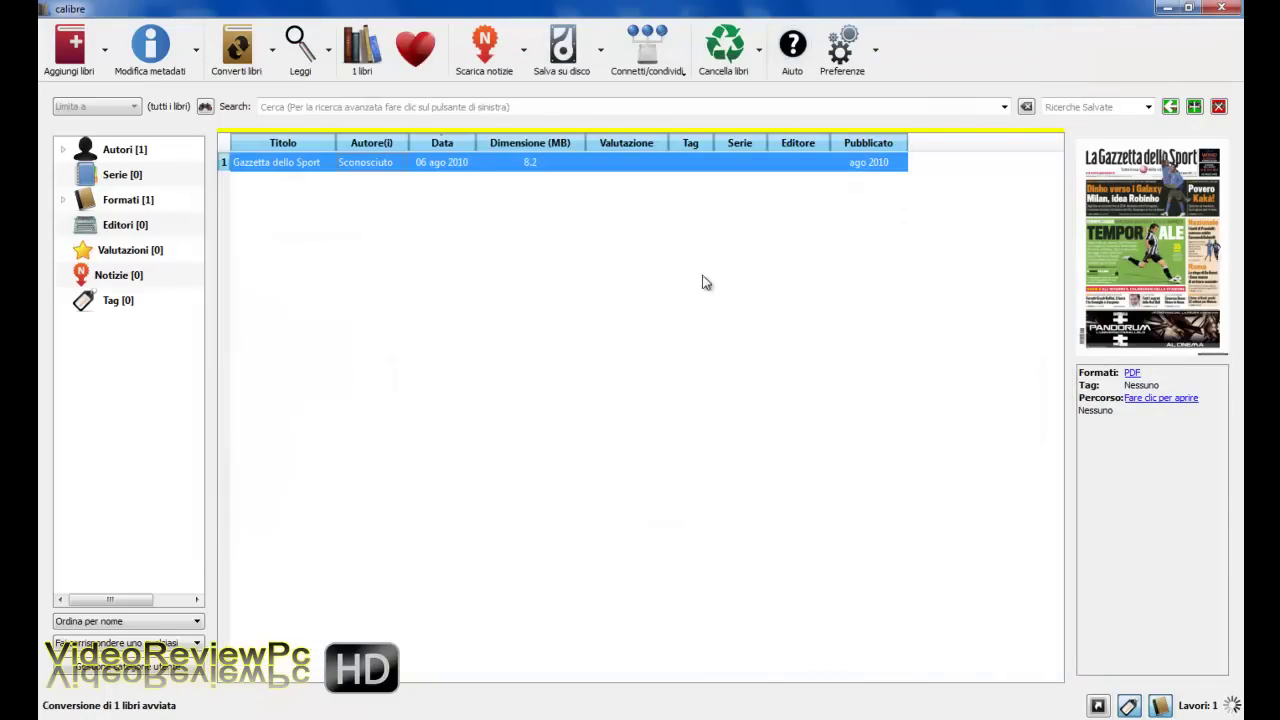
# - Open the list of running jobs and widen its job name and progress columns
pyautogui.hotkey('alt', 'shift', 'j')
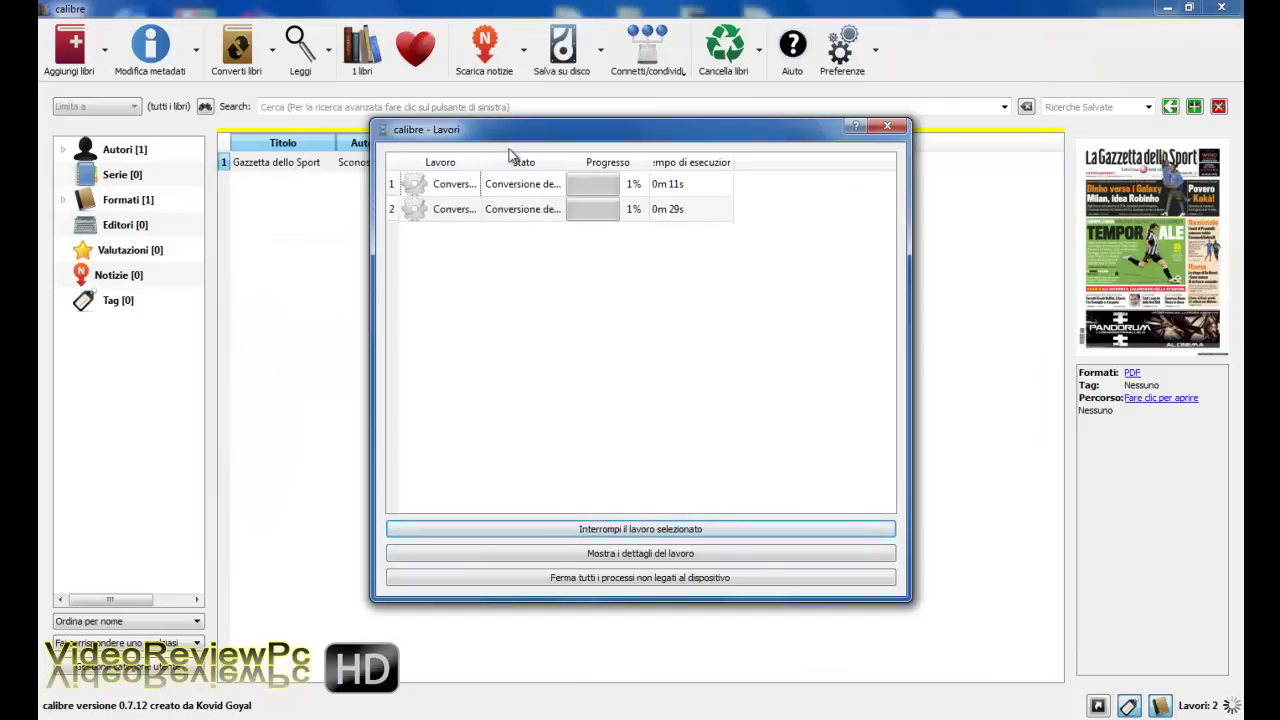
pyautogui.moveTo(478, 157); pyautogui.dragTo(558, 162)
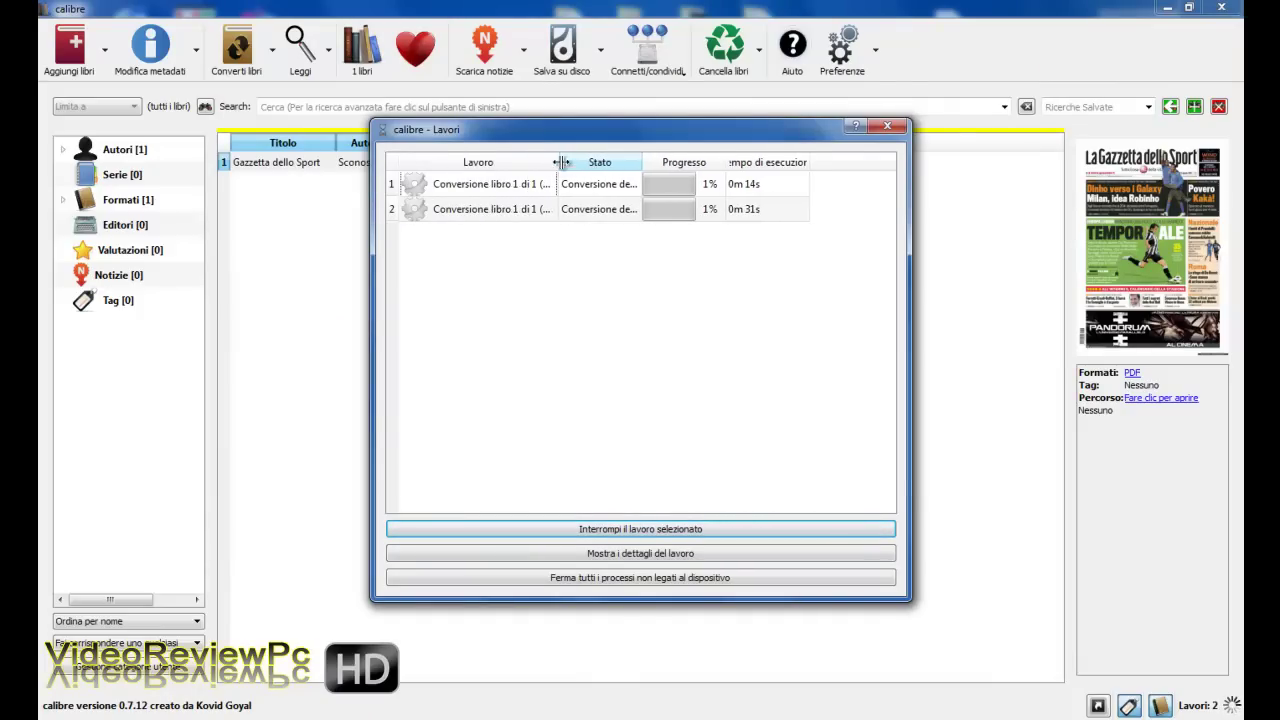
pyautogui.moveTo(728, 162); pyautogui.dragTo(773, 162)
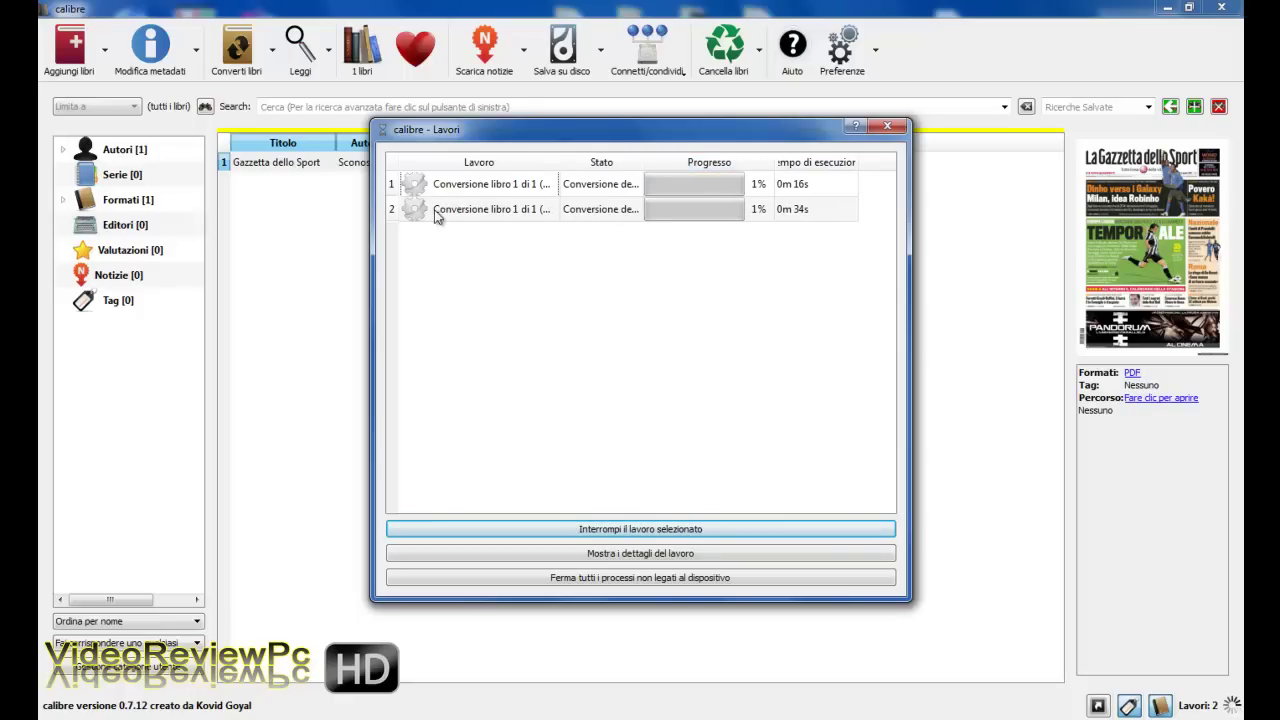
# - Stop the second conversion job in the list and select the first one
pyautogui.click(496, 214)
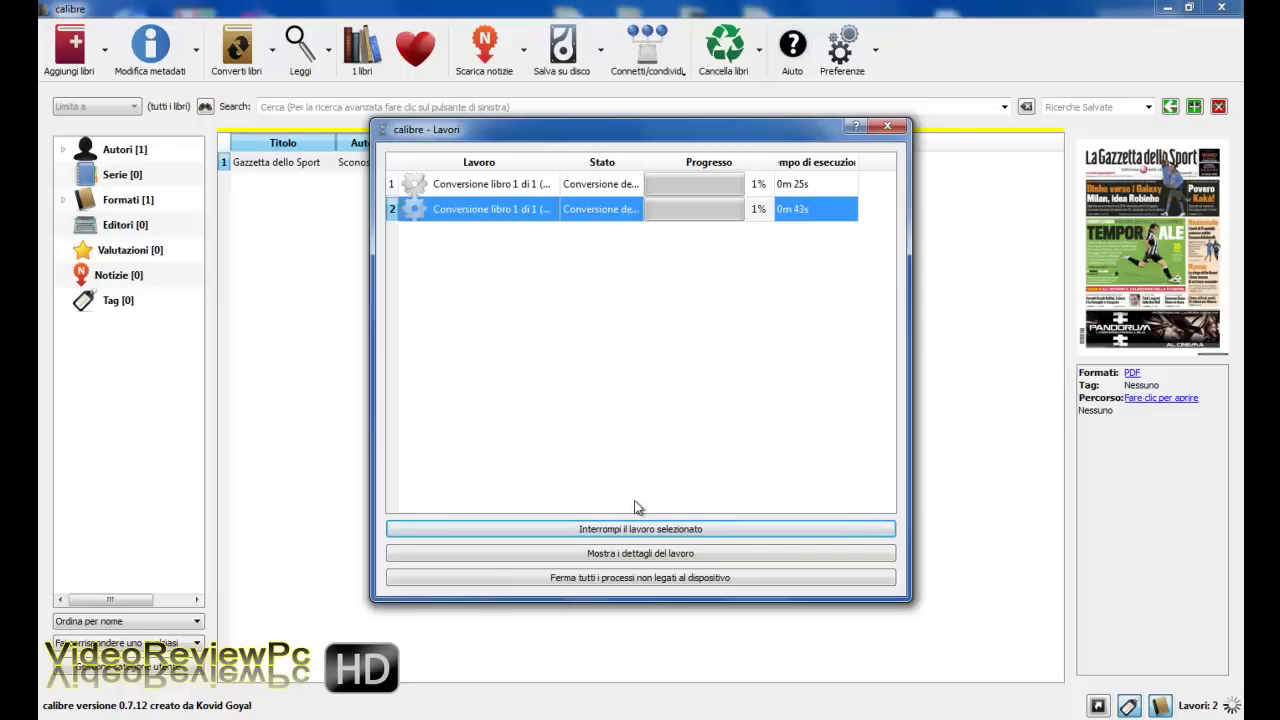
pyautogui.click(645, 531)
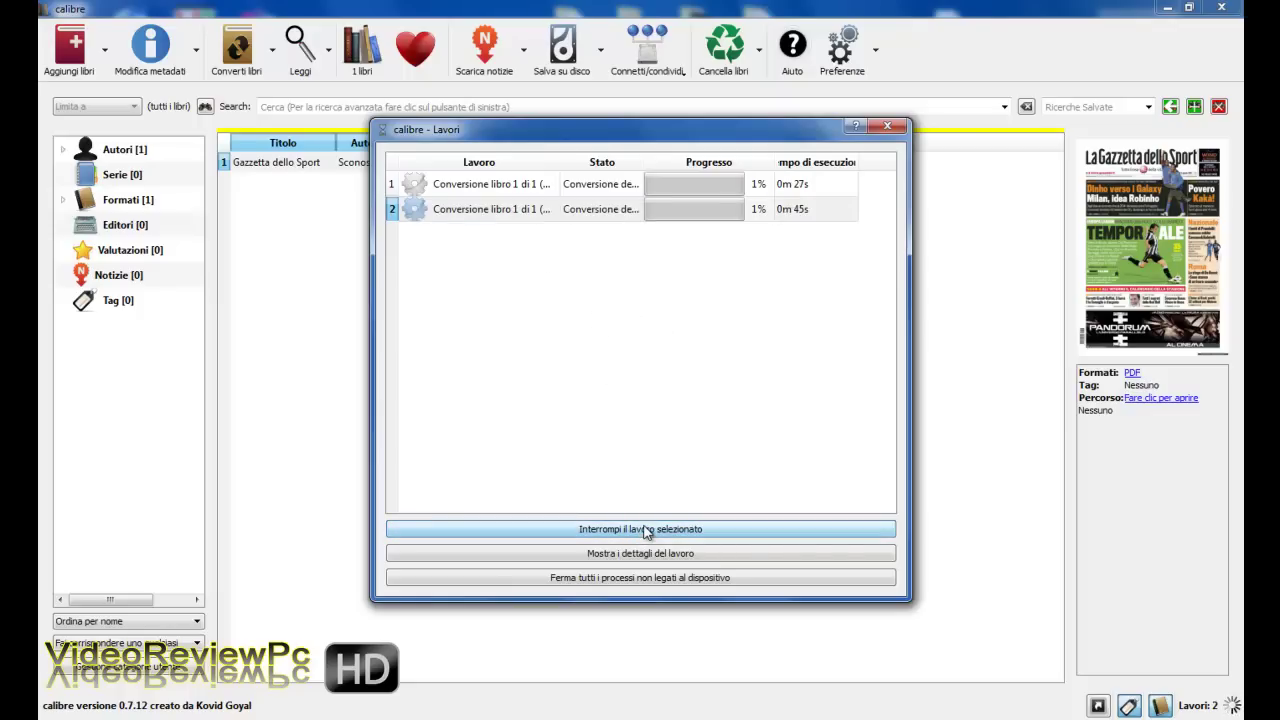
pyautogui.click(642, 214)
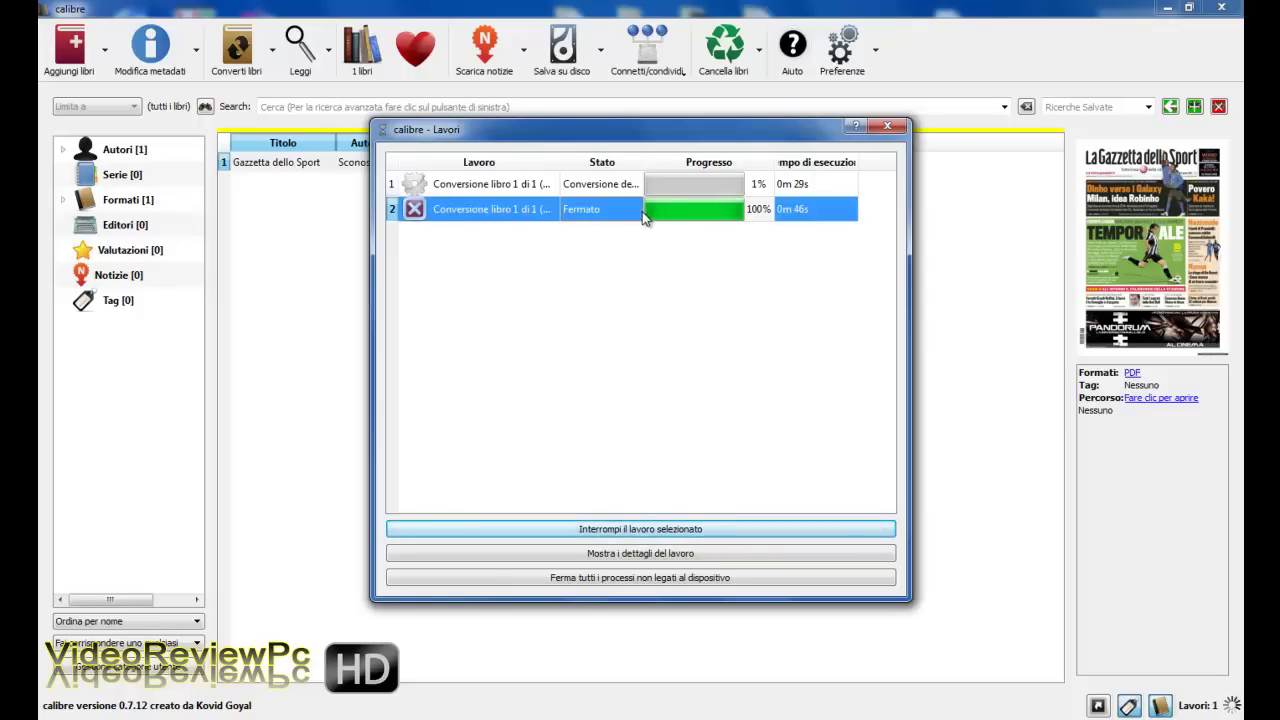
pyautogui.click(538, 188)
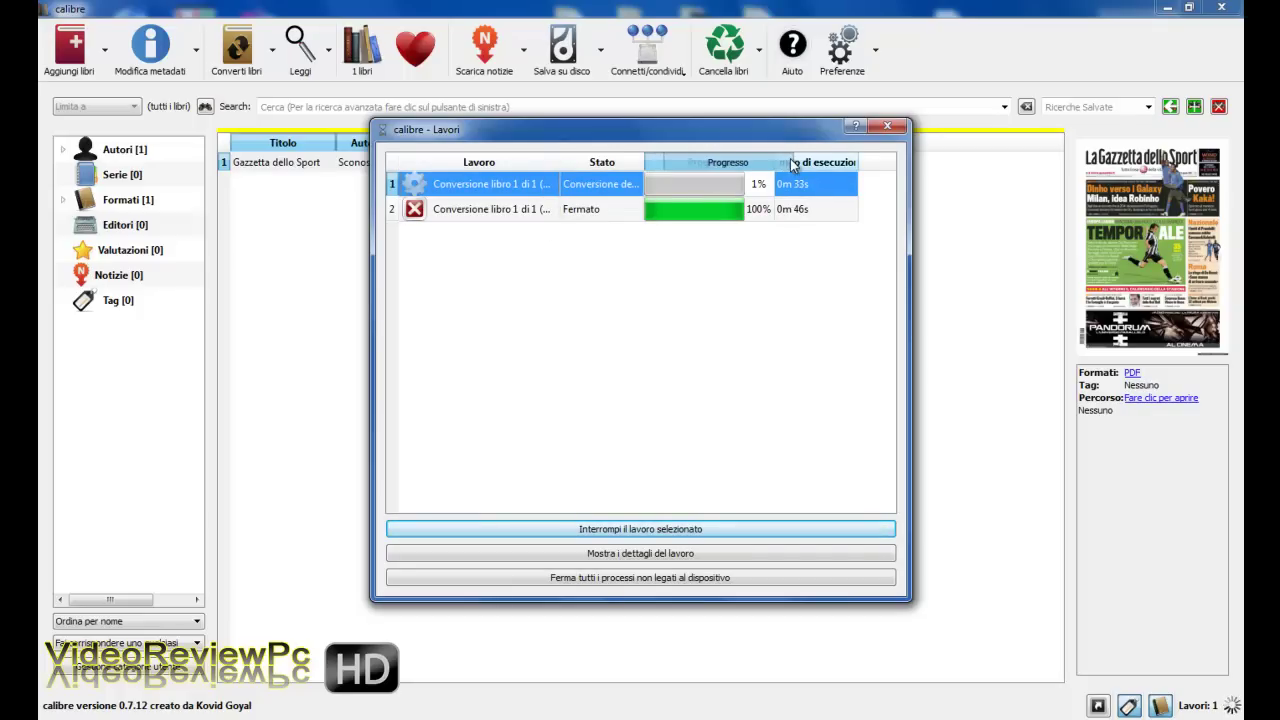
# - Widen the job list's Progresso column, monitor the first conversion until it finishes, and close the list
pyautogui.moveTo(772, 162); pyautogui.dragTo(790, 162)
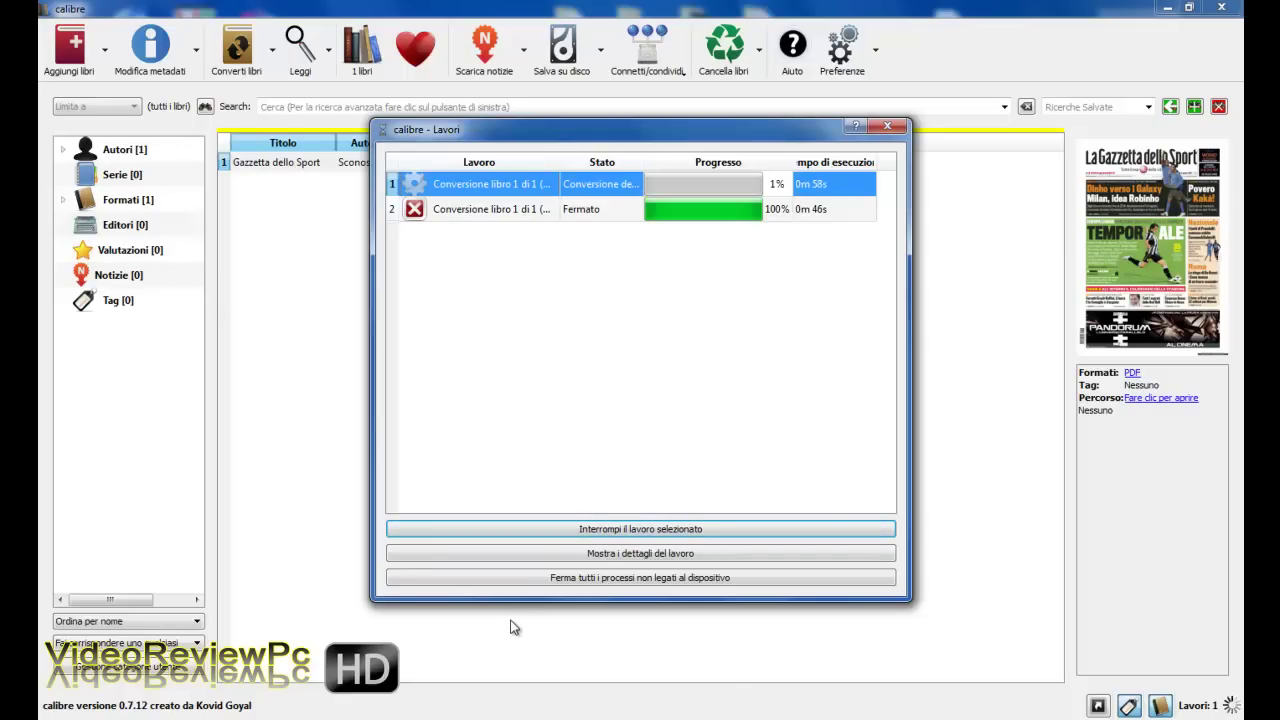
pyautogui.click(565, 184)
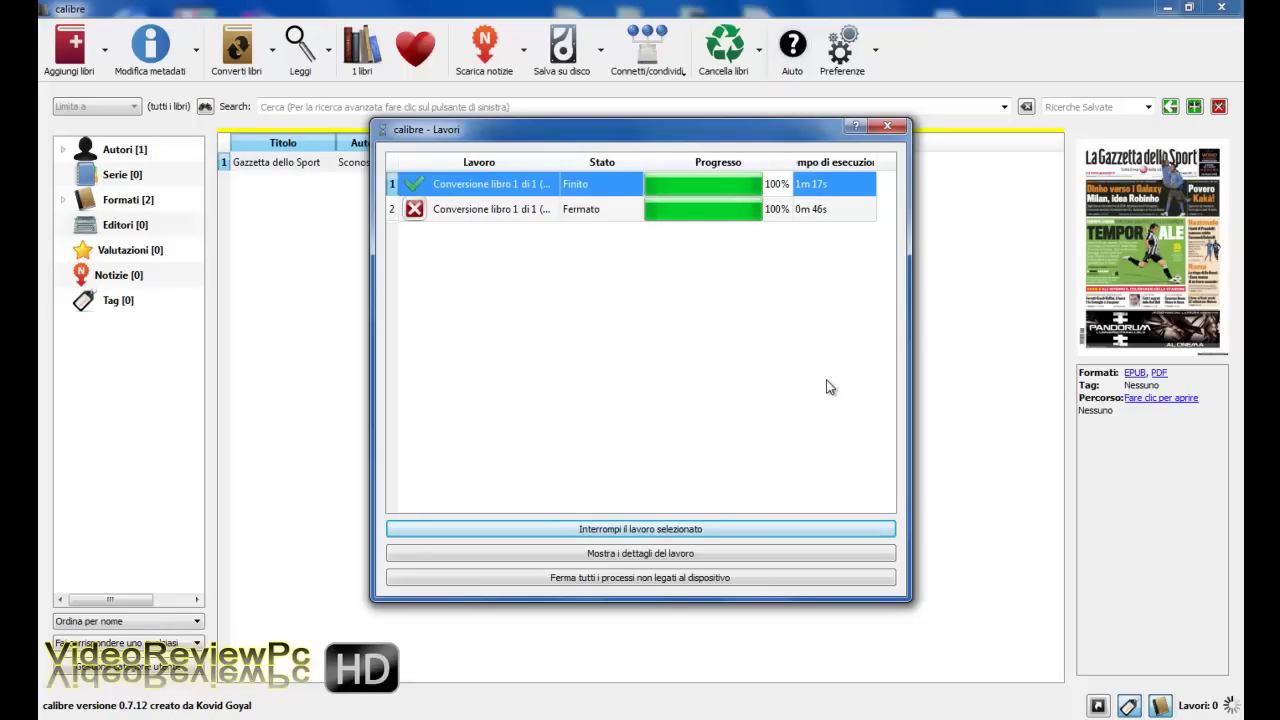
pyautogui.click(889, 128)
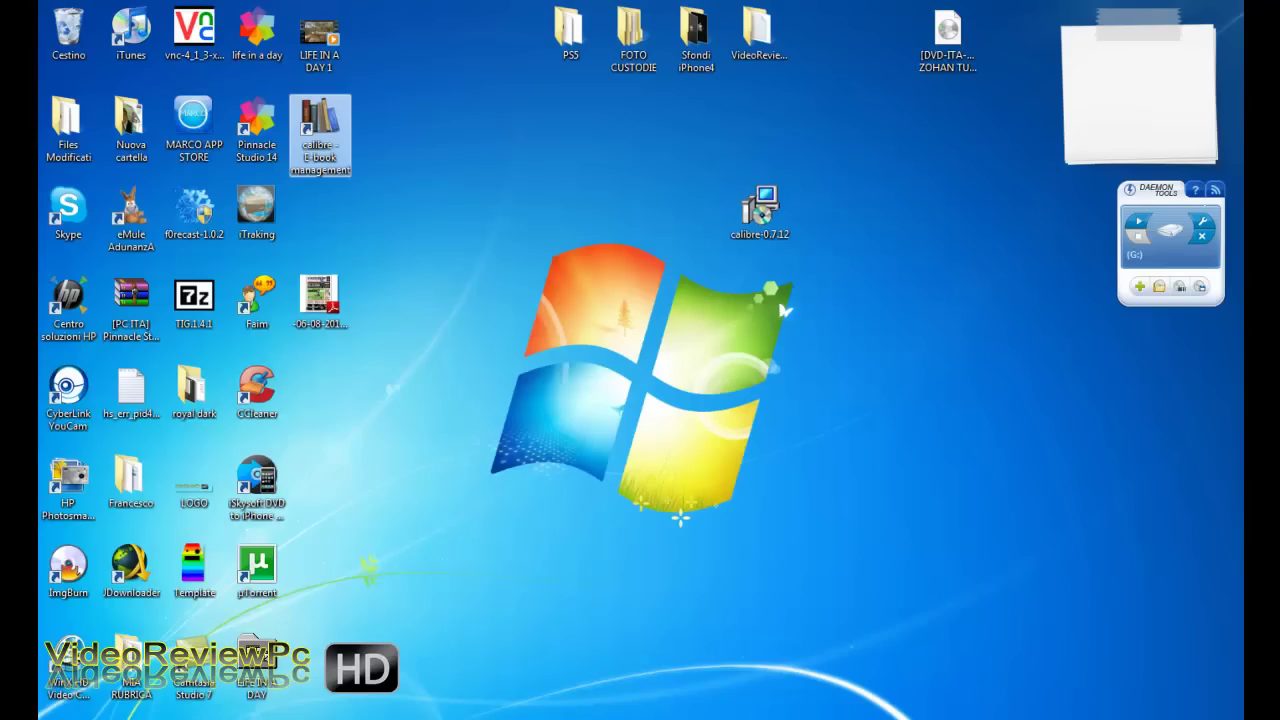
# - Switch to Windows Explorer and browse drive C: to the personal user folder inside Utenti
pyautogui.press('super')
pyautogui.click(339, 518)
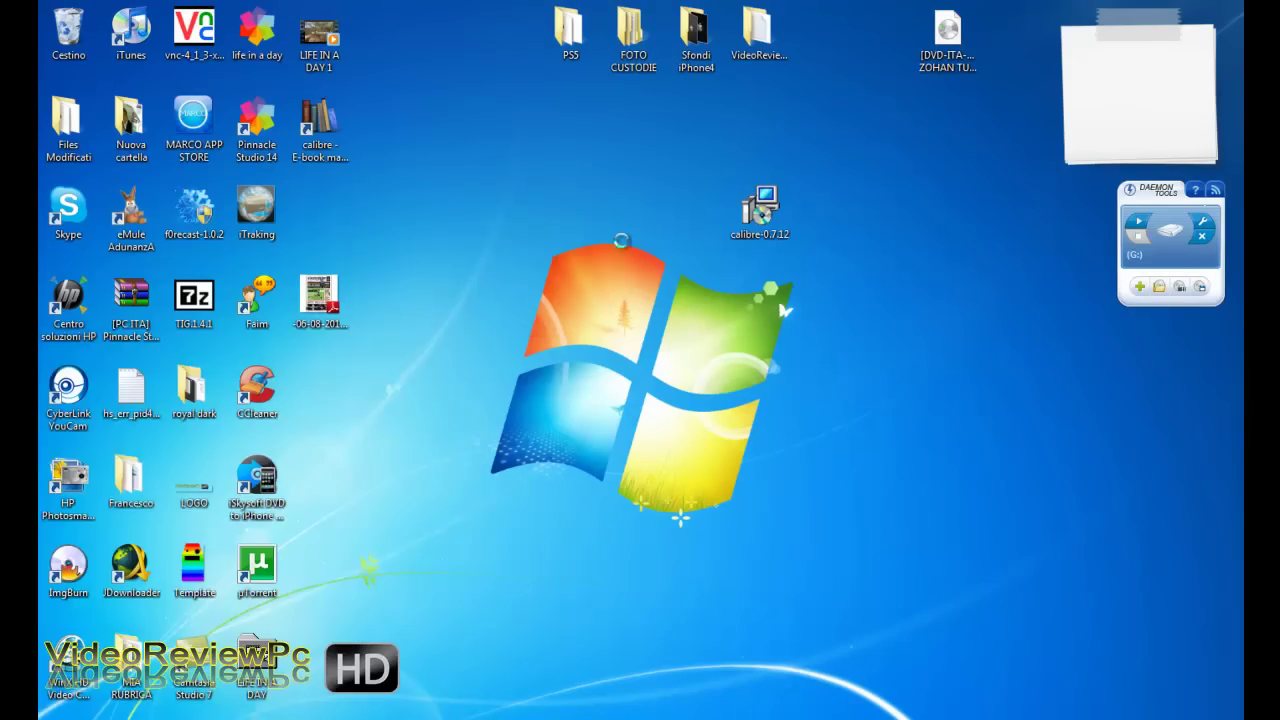
pyautogui.doubleClick(420, 144)
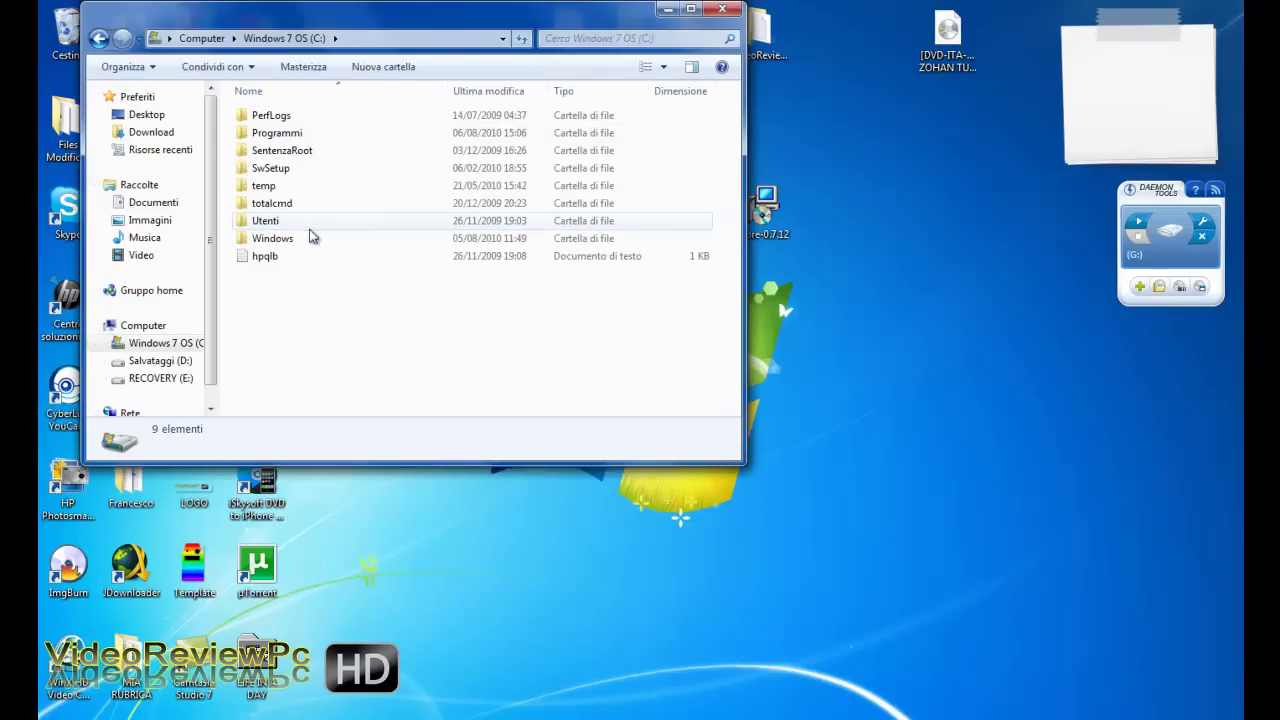
pyautogui.doubleClick(270, 238)
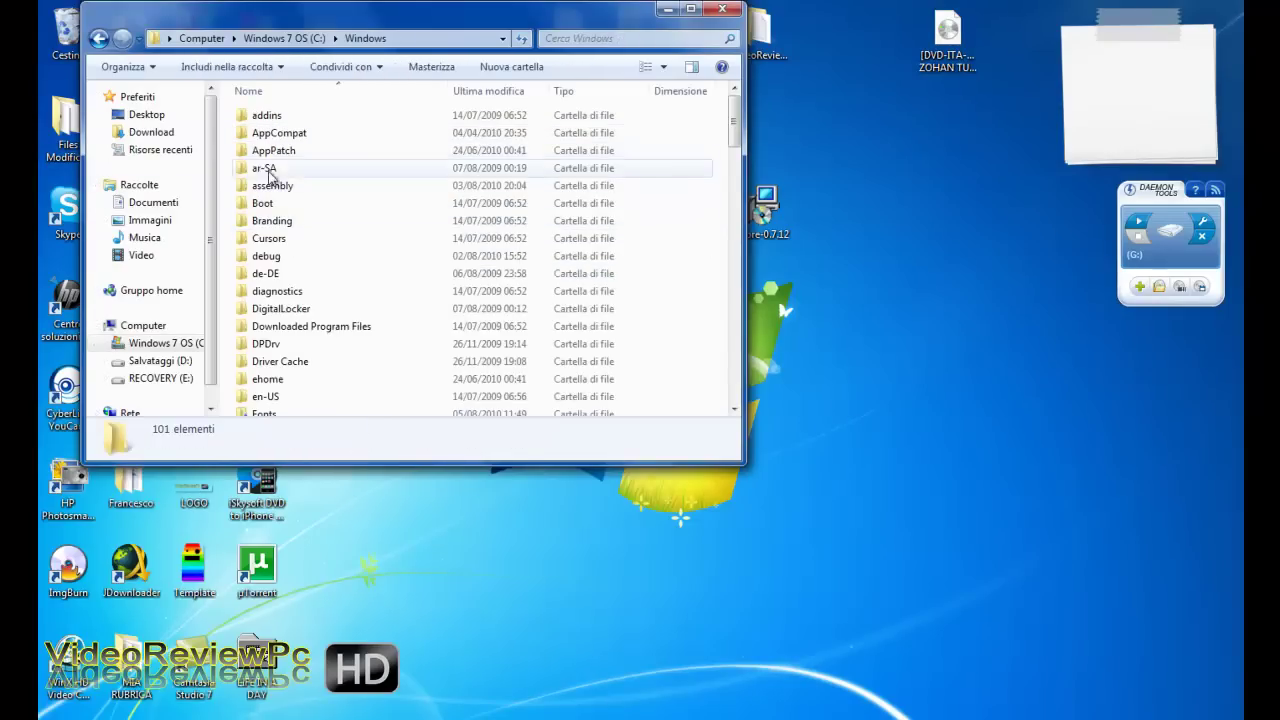
pyautogui.press('BackSpace')
pyautogui.doubleClick(265, 220)
pyautogui.doubleClick(278, 116)
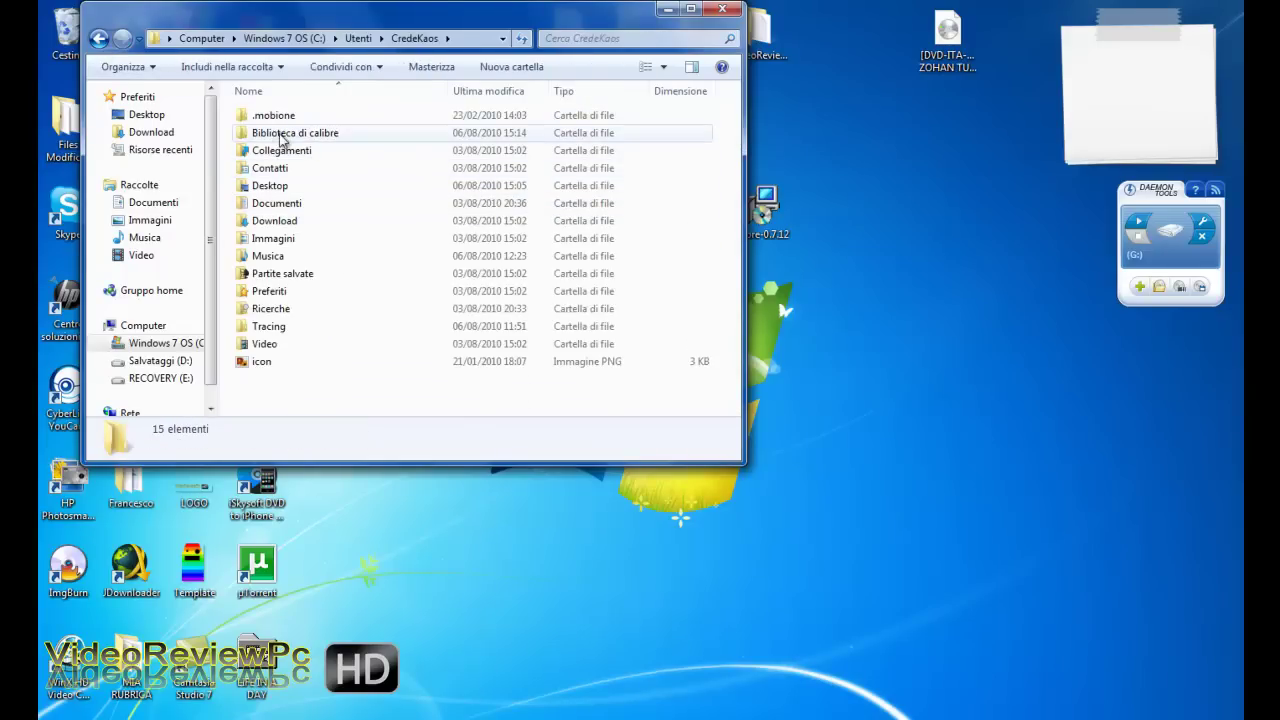
# - Open the Gazzetta dello Sport (2) folder inside Sconosciuto in the Biblioteca di calibre folder
pyautogui.doubleClick(277, 135)
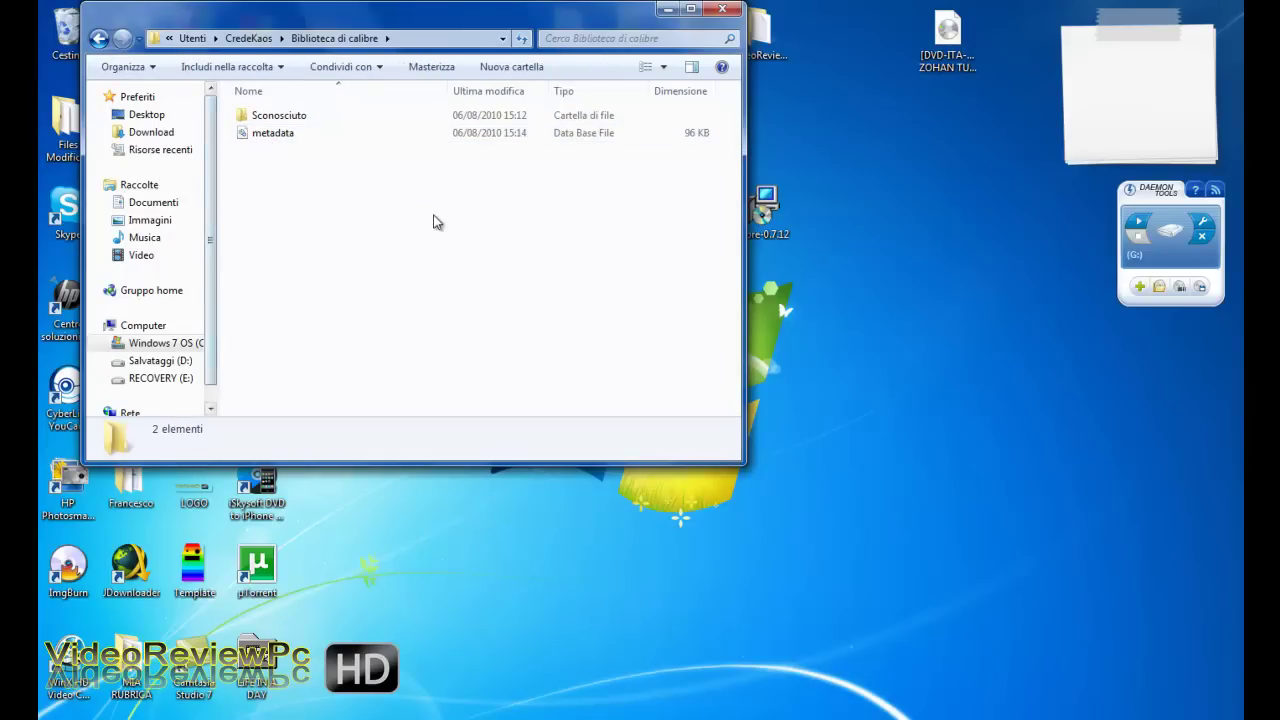
pyautogui.doubleClick(346, 118)
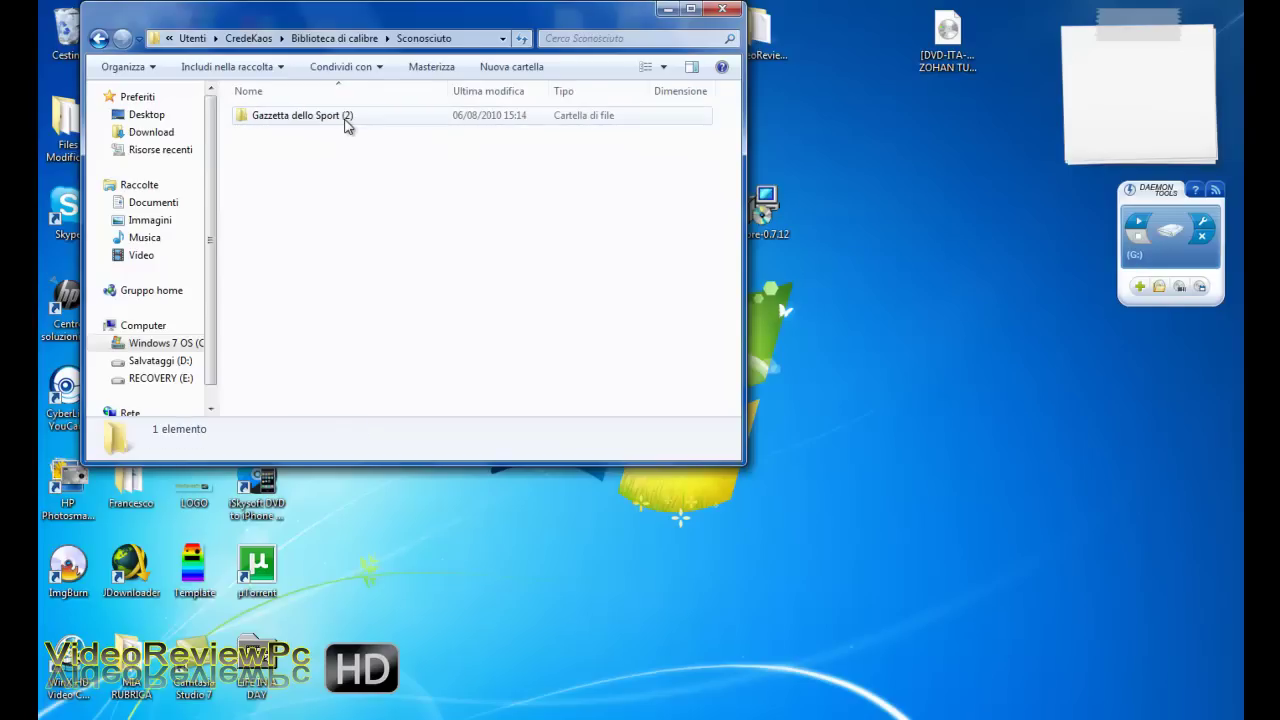
pyautogui.doubleClick(297, 118)
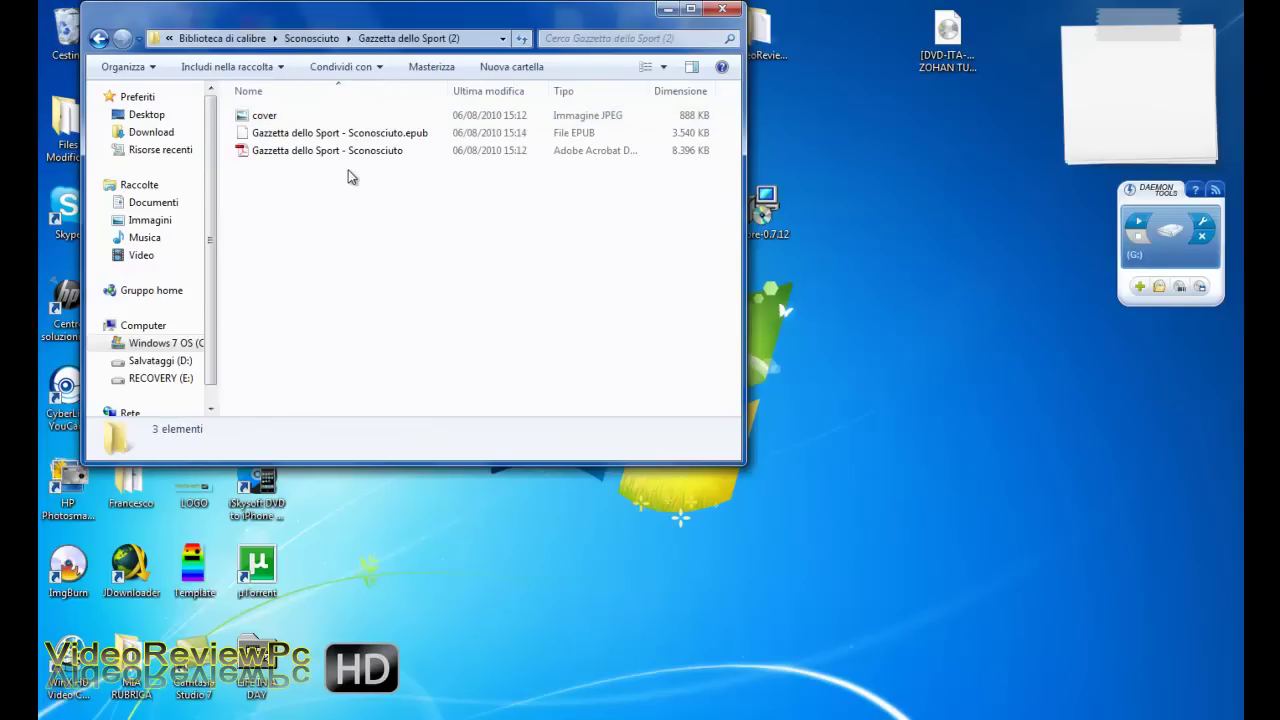
# - View the newspaper's cover image, close the viewer and select the Gazzetta dello Sport - Sconosciuto.epub file
pyautogui.click(305, 133)
pyautogui.doubleClick(275, 116)
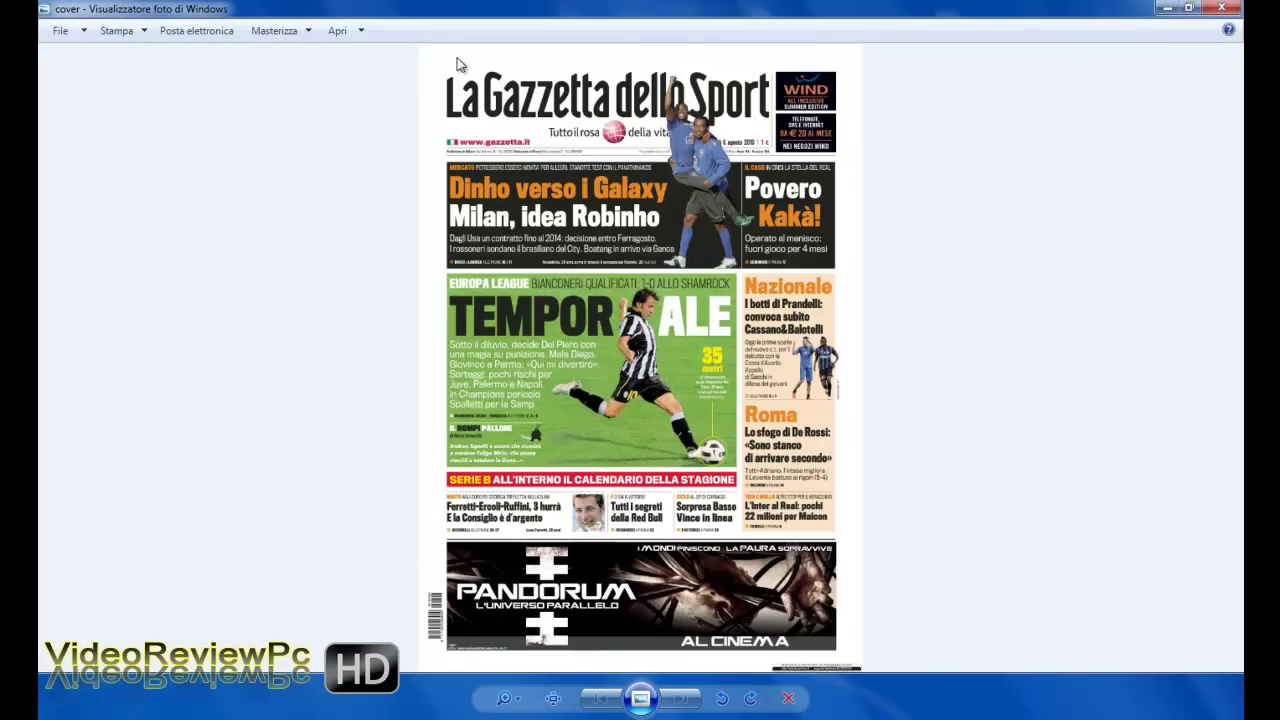
pyautogui.hotkey('alt', 'F4')
pyautogui.click(415, 133)
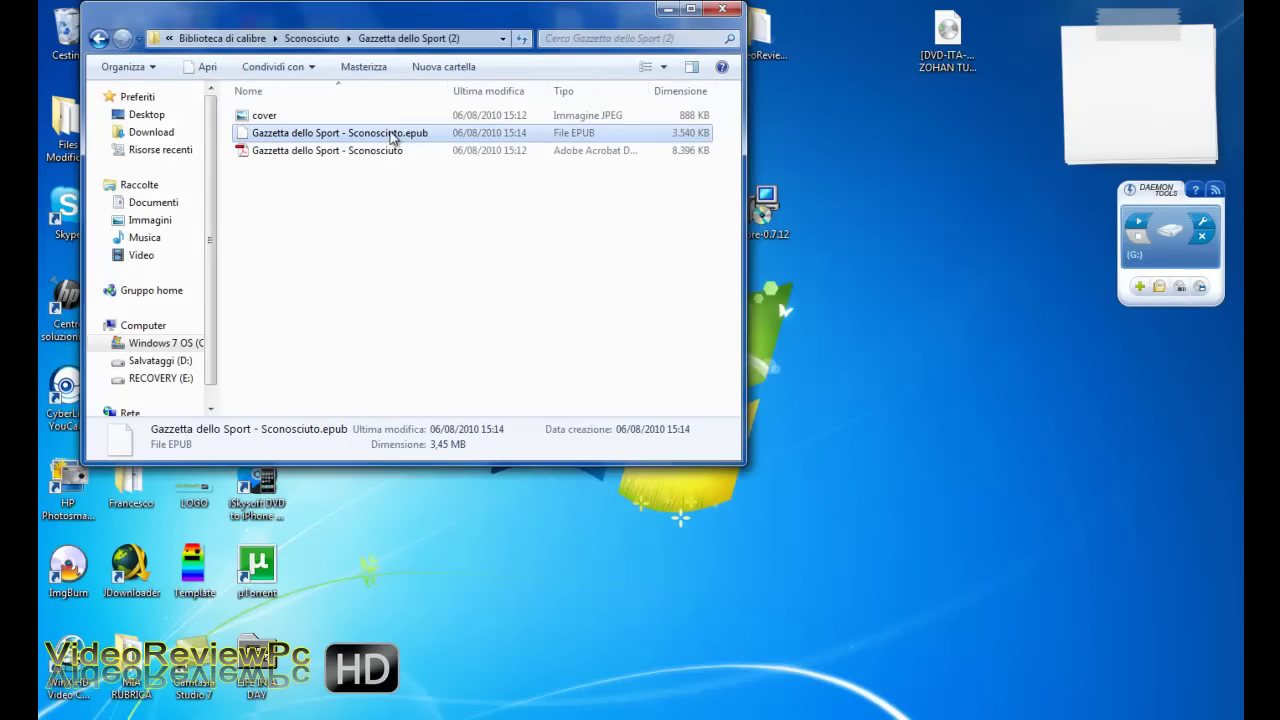